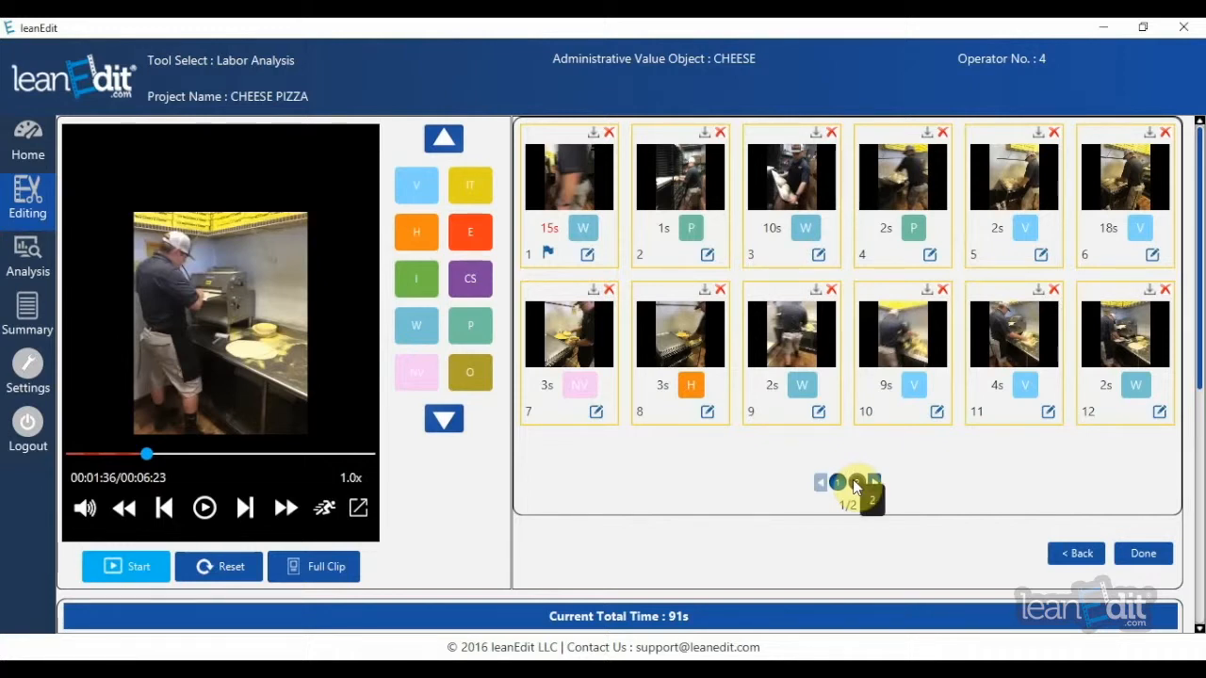
Step: Check both pages of edited clips, then finish editing and open the labor analysis of the CHEESE PIZZA project
click(853, 483)
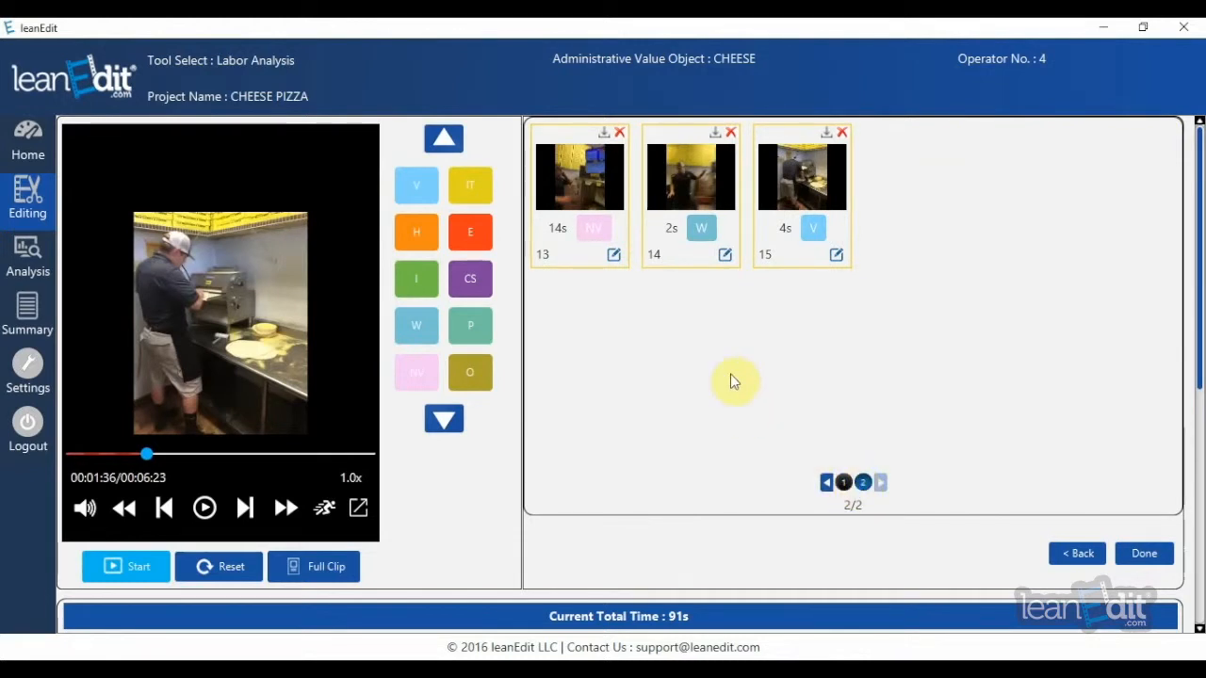
click(843, 484)
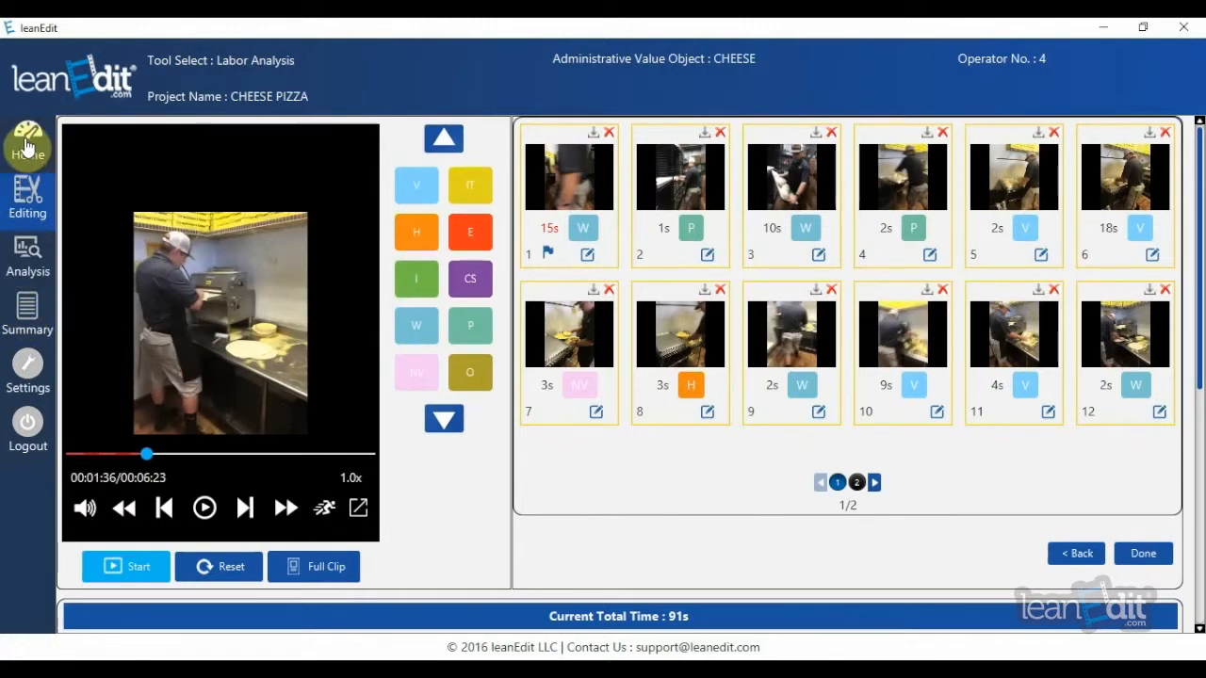
click(28, 207)
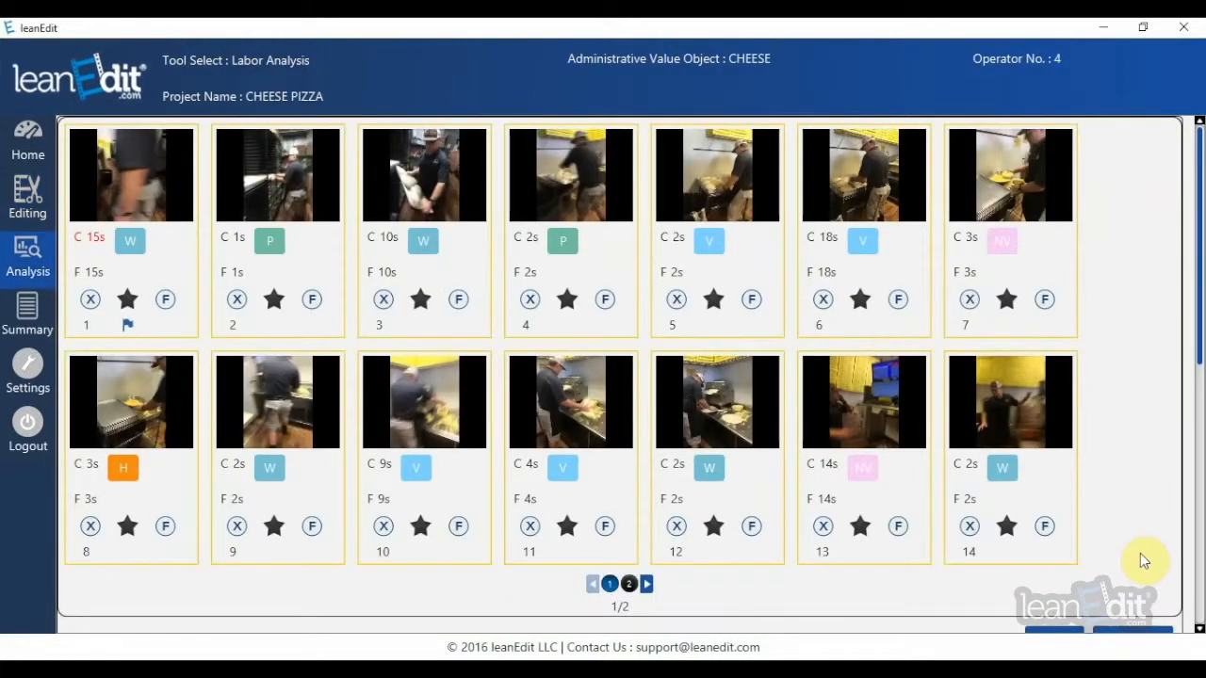
click(1142, 556)
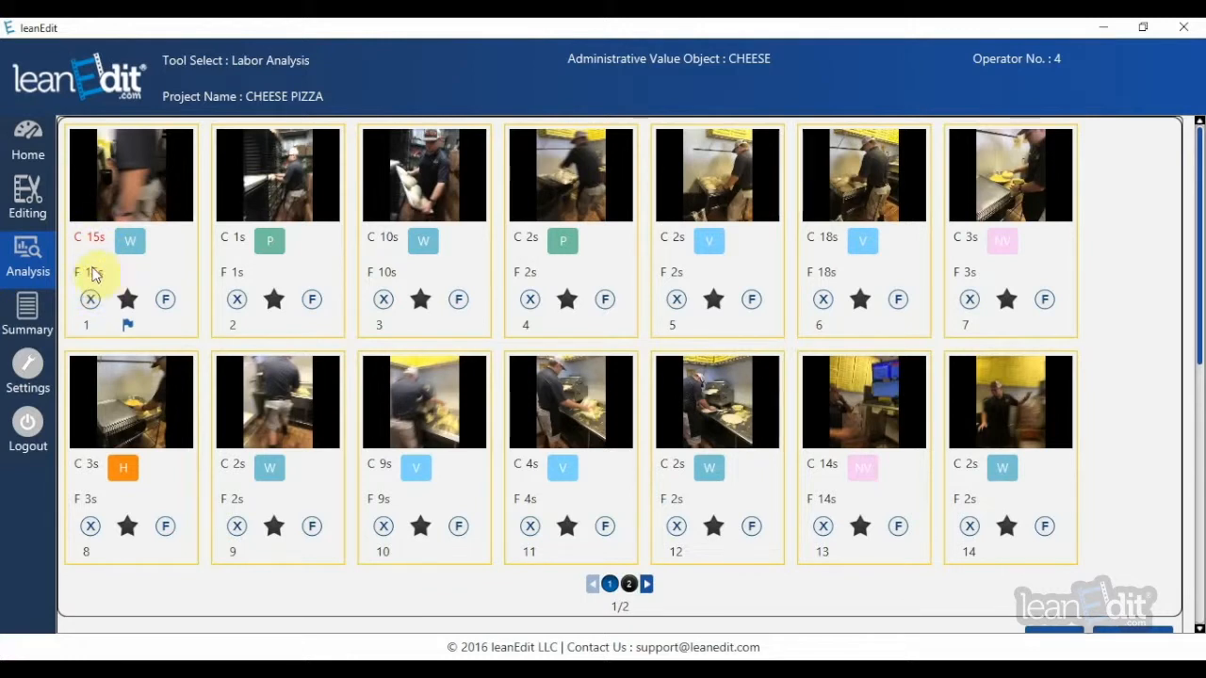
Step: Compare the current and future total times and work category charts below the analysis clips
scroll(1110, 437, down, 3)
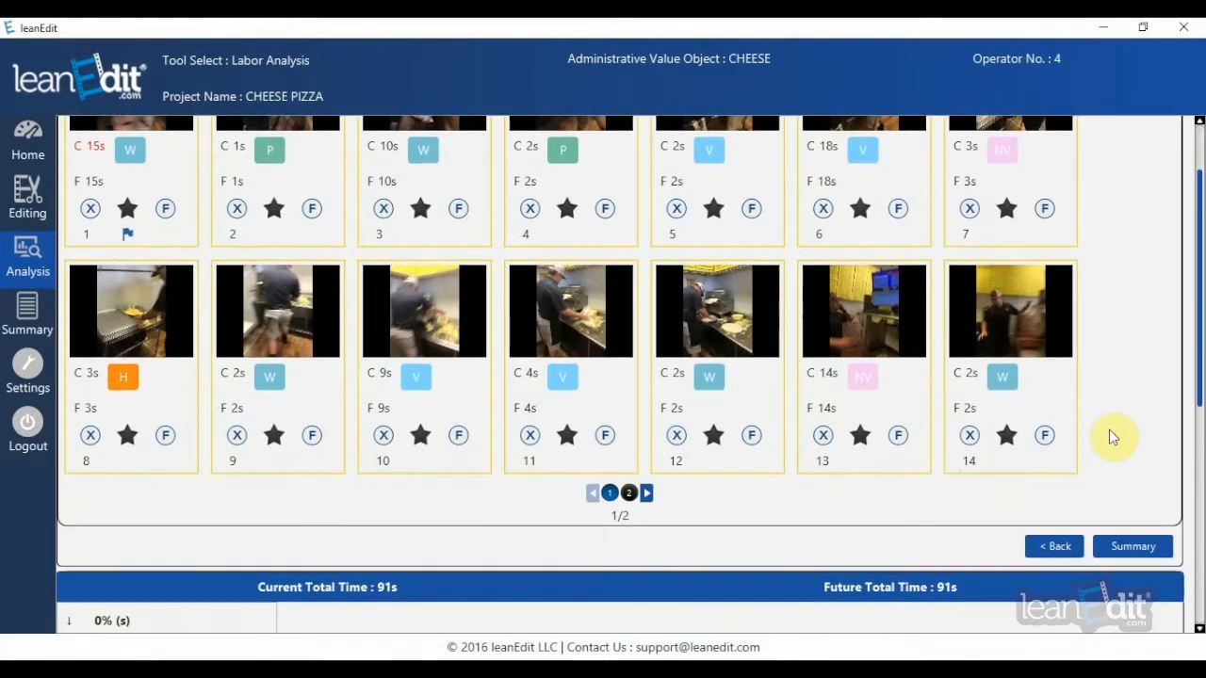
scroll(1112, 436, down, 7)
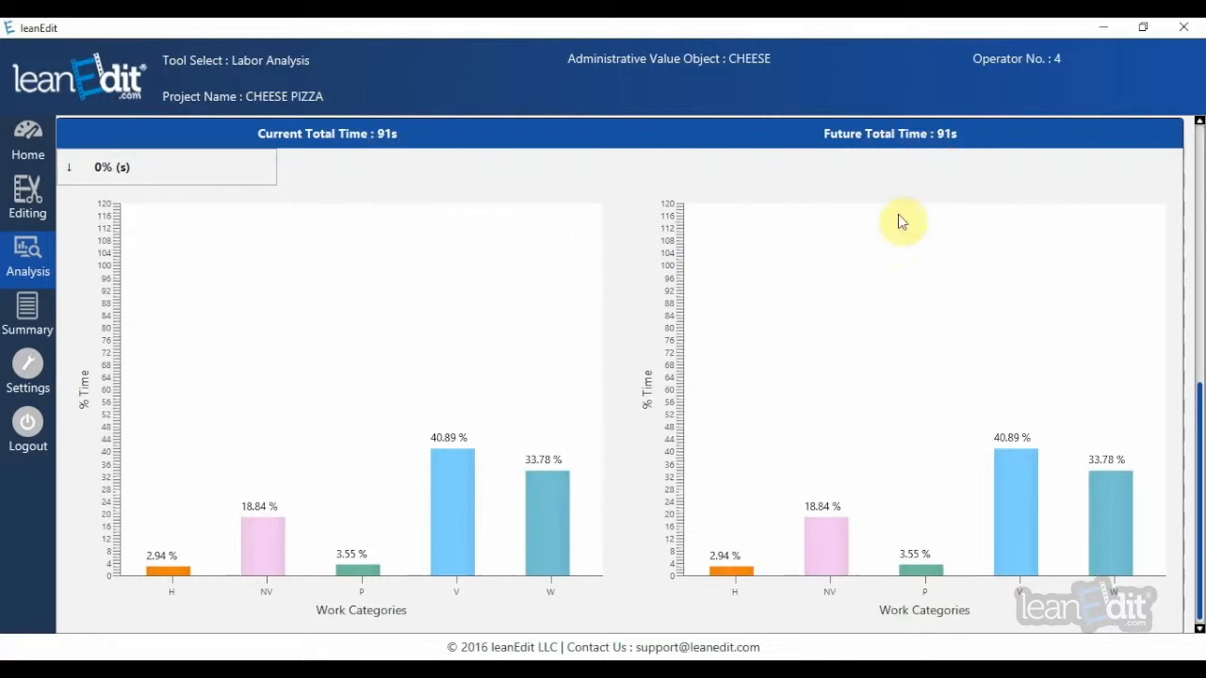
scroll(833, 425, up, 2)
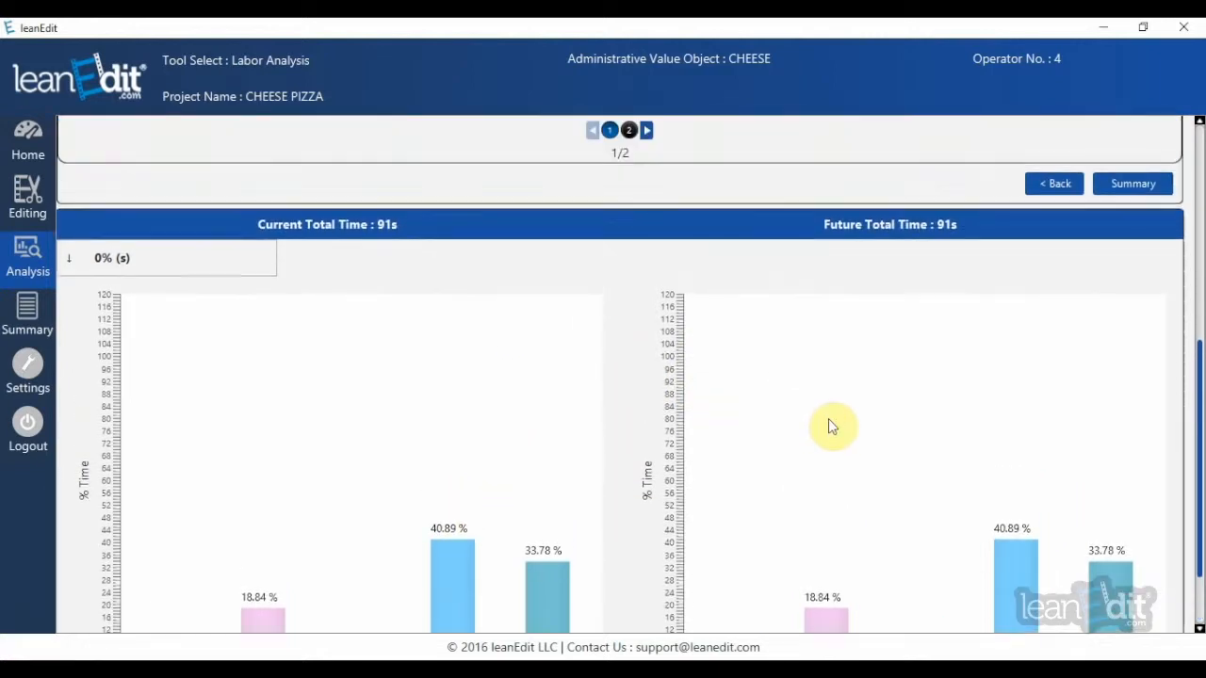
scroll(833, 426, up, 10)
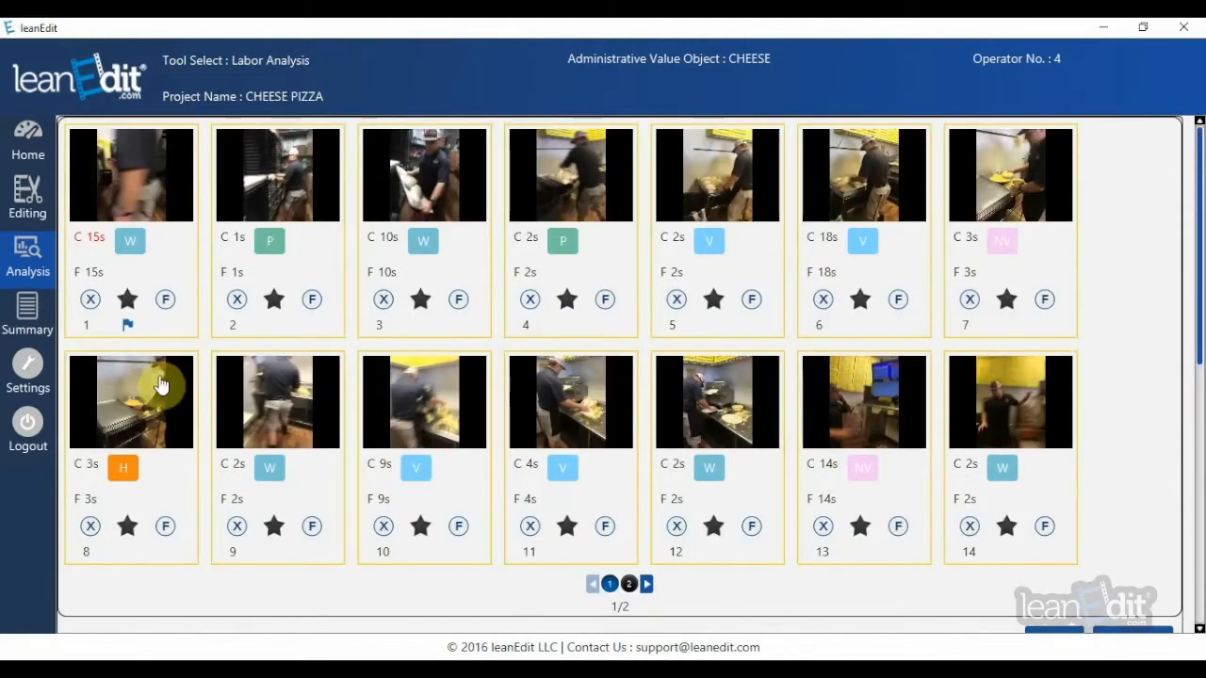
Step: Mark clip 1 as a favorite and confirm the choice
click(124, 324)
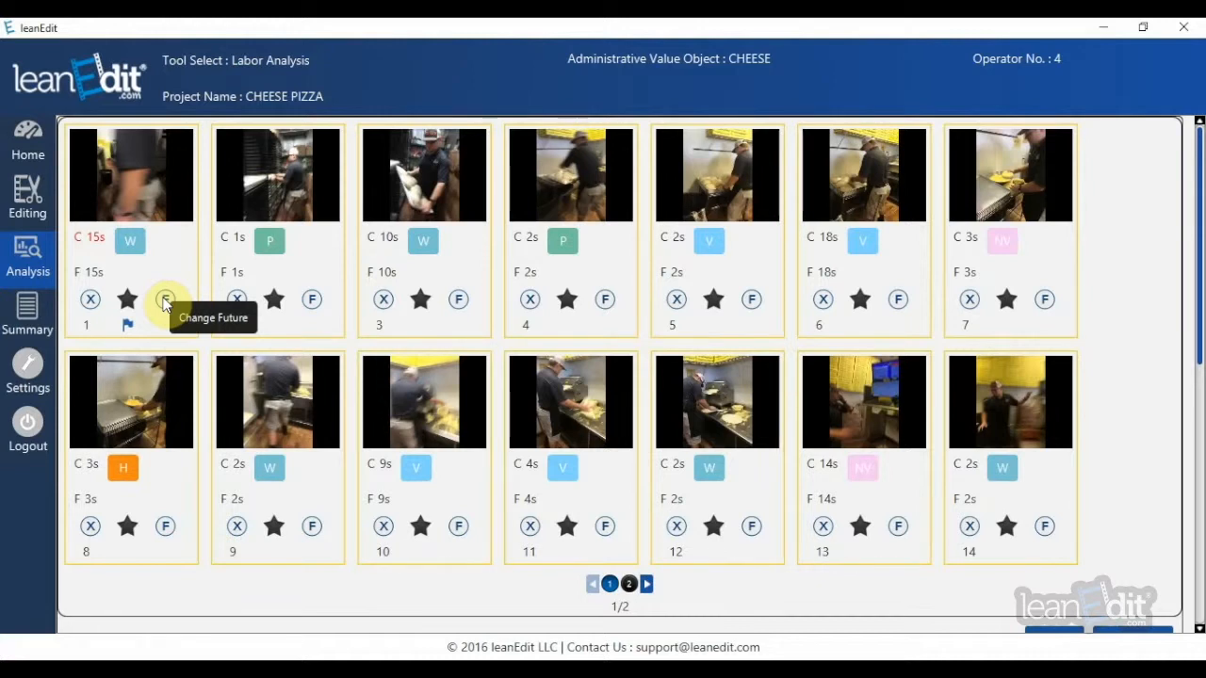
click(126, 301)
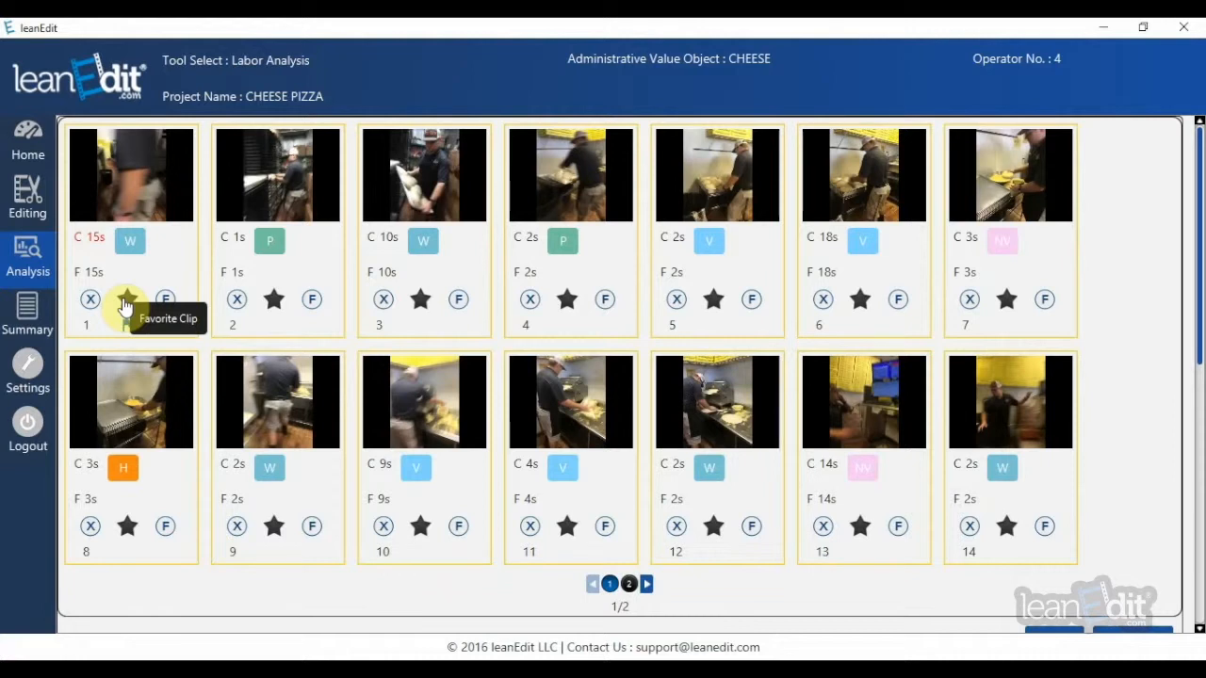
click(126, 301)
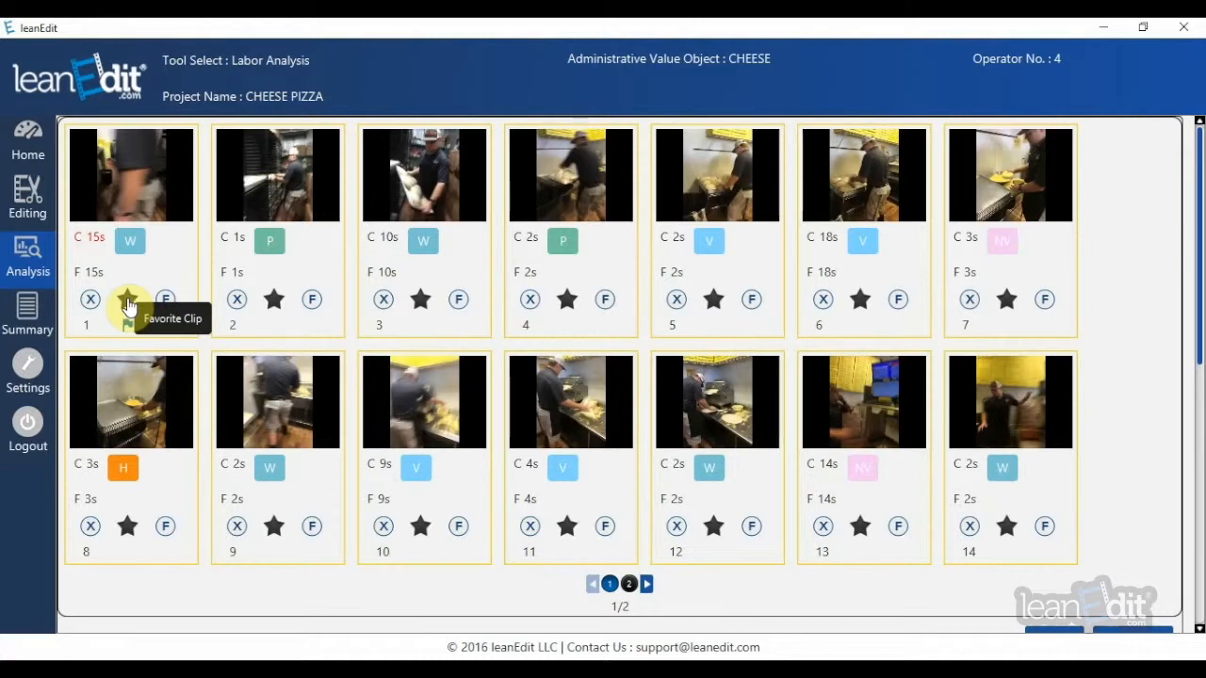
click(128, 303)
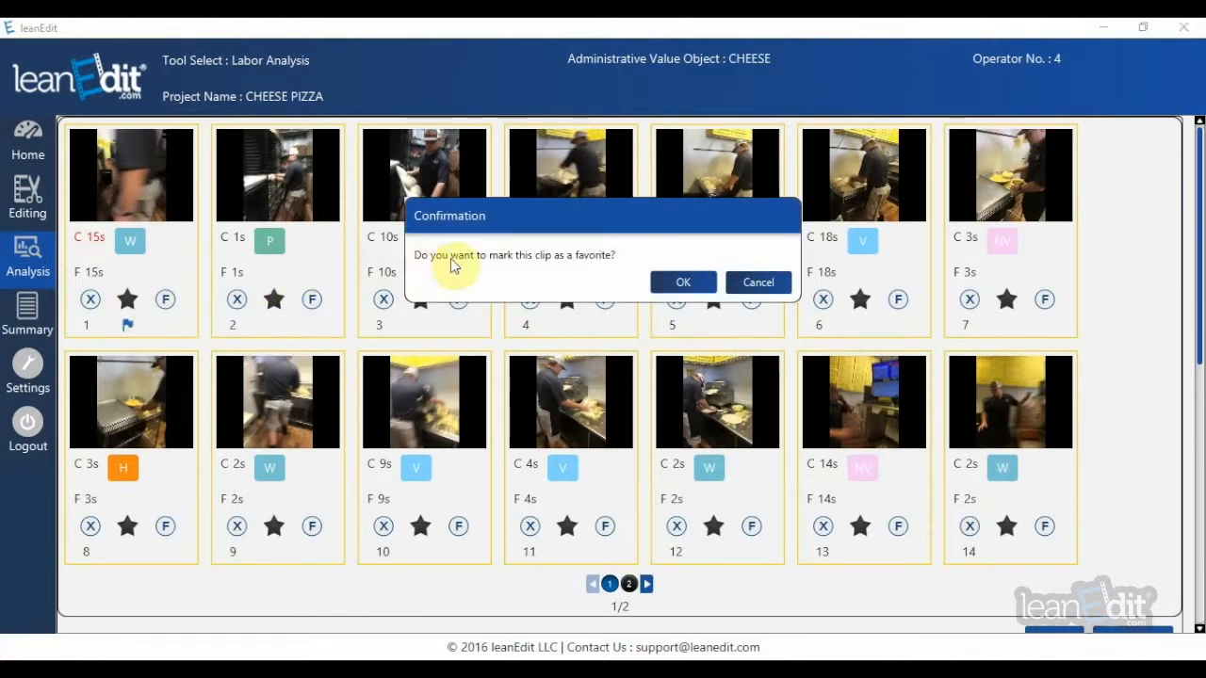
click(684, 285)
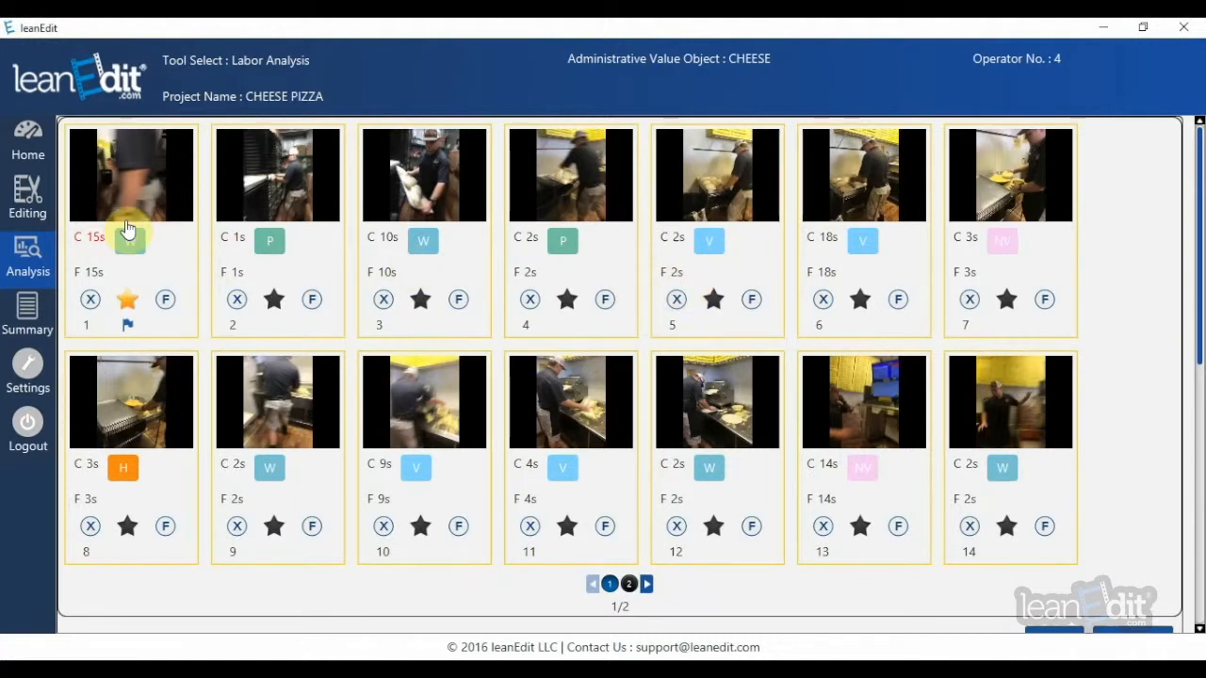
Step: Look up the favorite clip on the home page and reopen the CHEESE PIZZA project
click(28, 143)
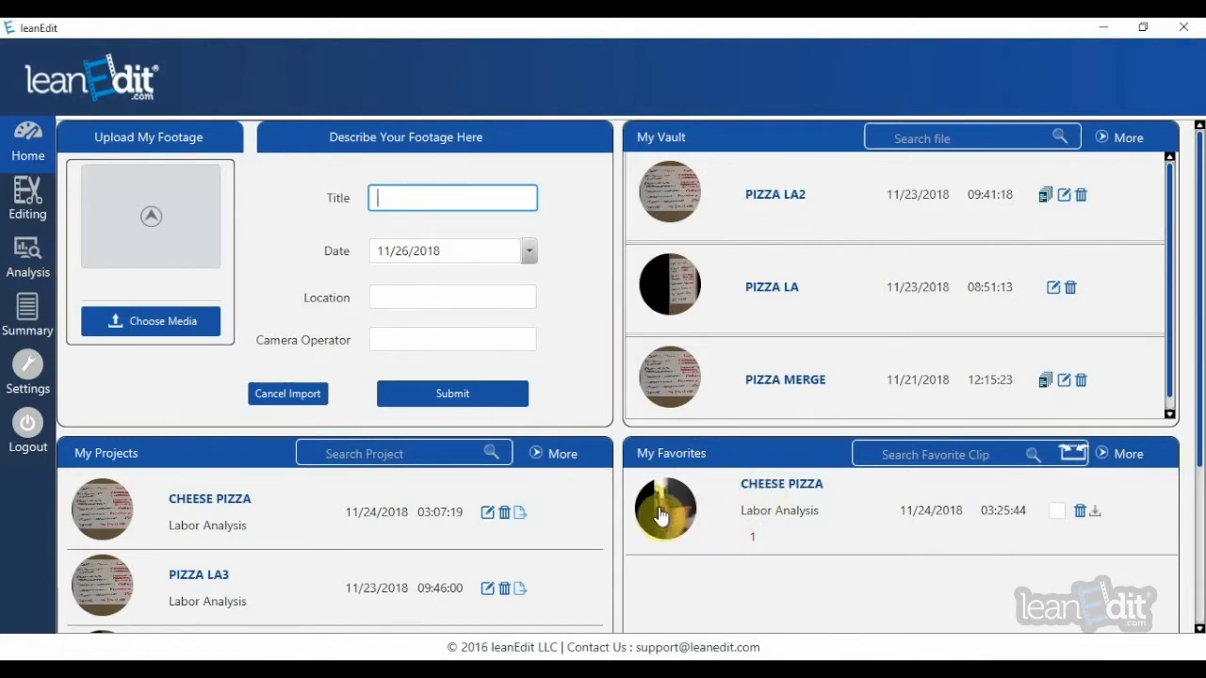
mouse_move(660, 513)
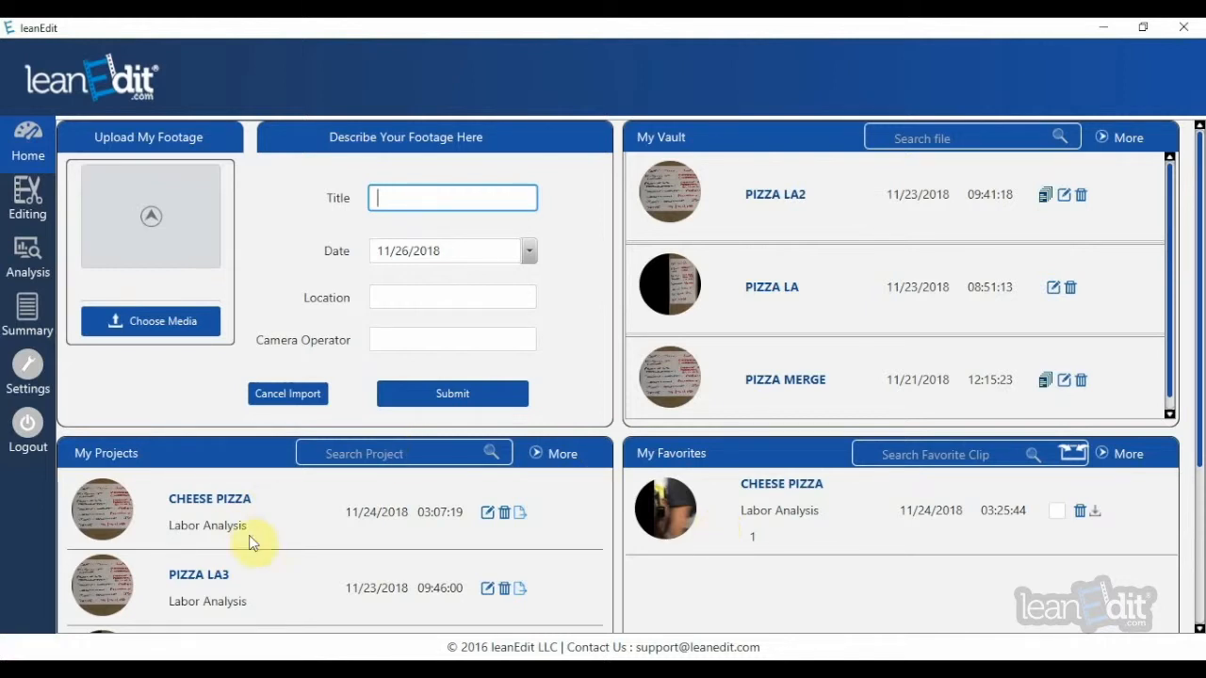
click(110, 516)
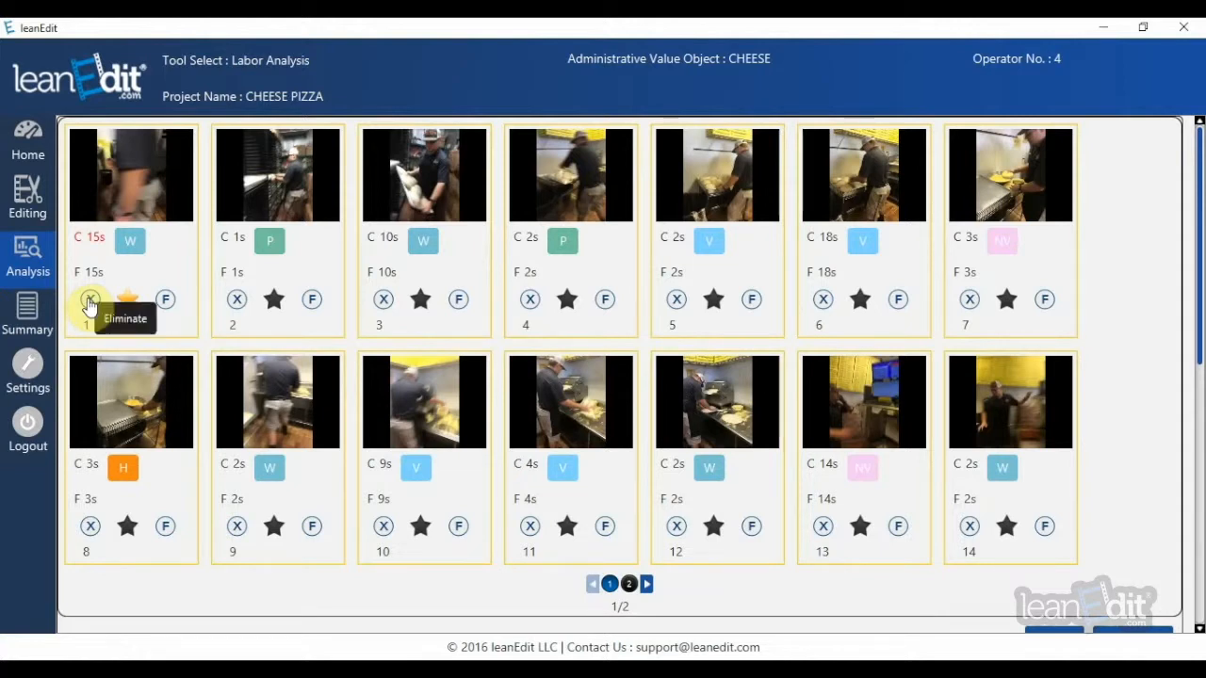
Step: Set clip 1's future time to 5 seconds, keeping its existing action item, and save without initials or a future date
click(164, 300)
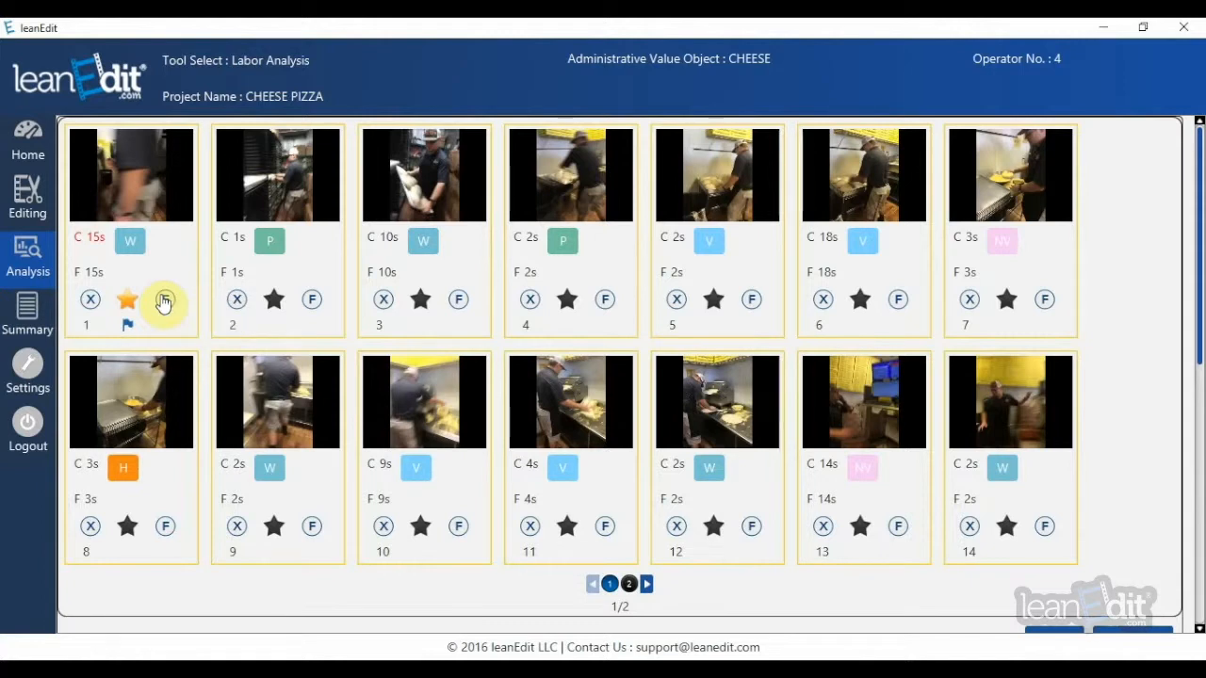
click(165, 301)
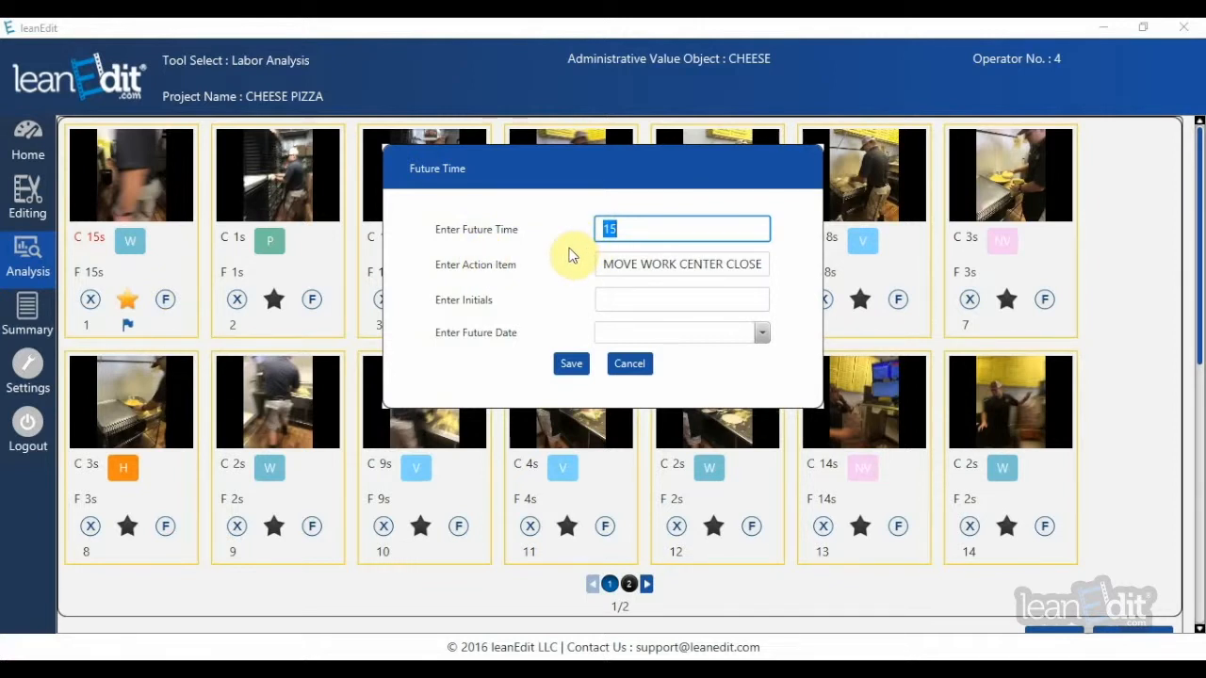
text(5)
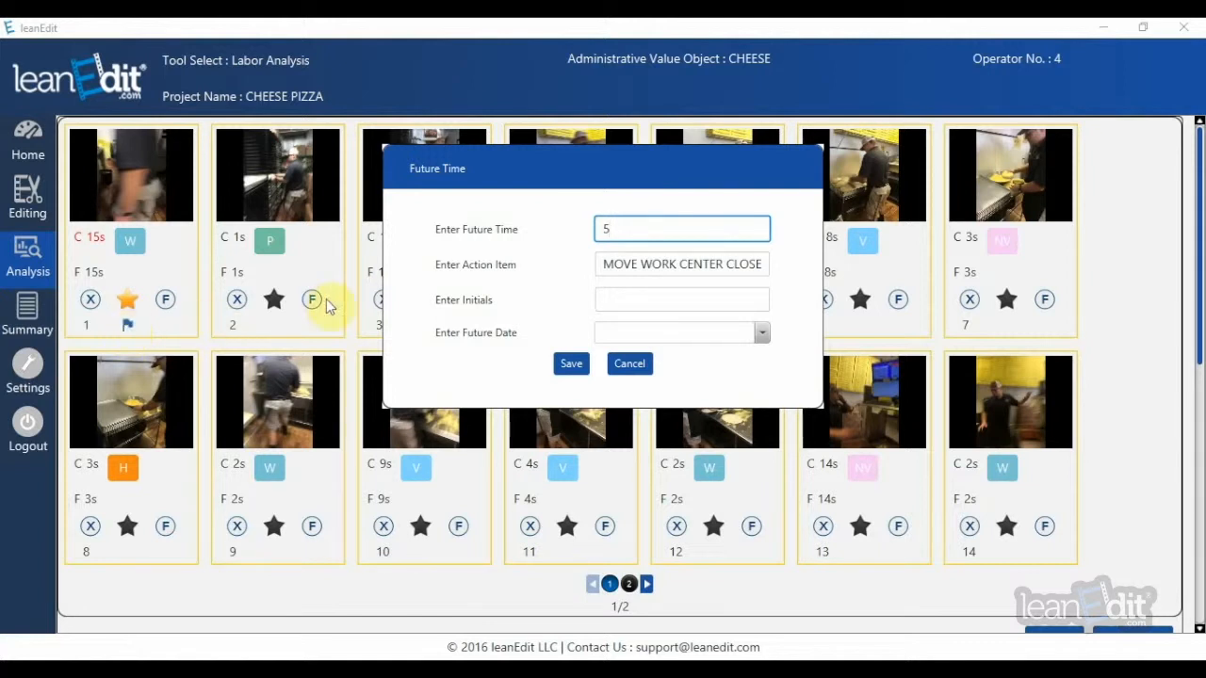
click(616, 300)
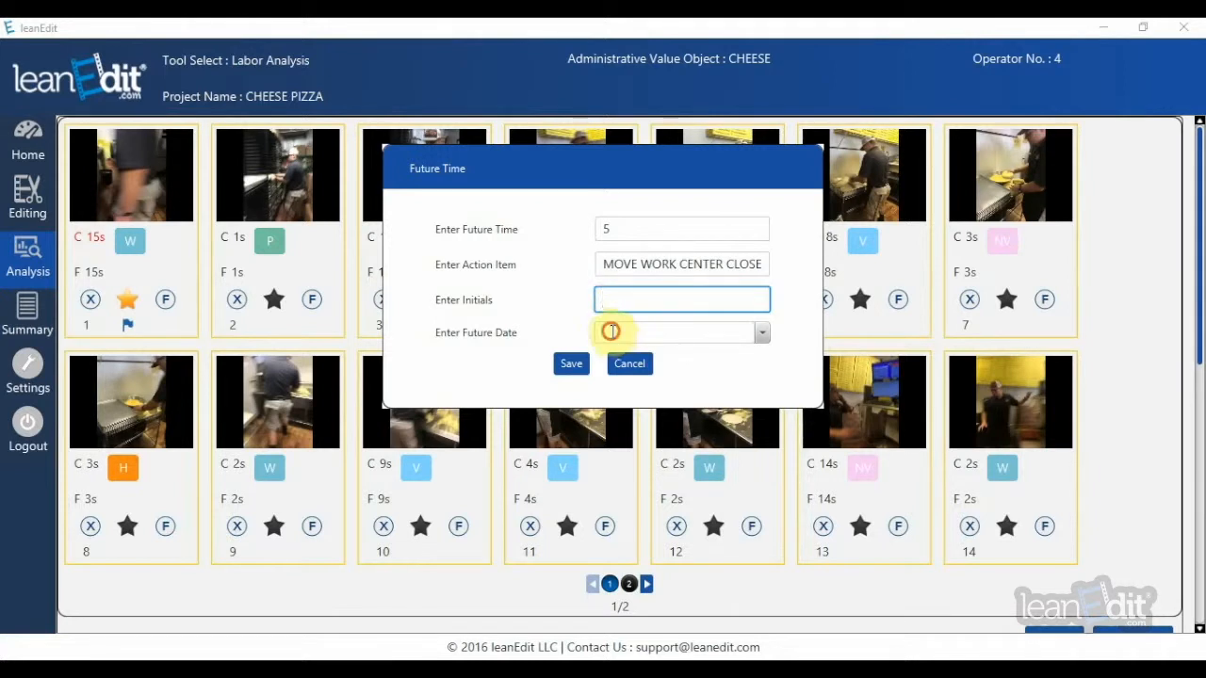
click(613, 331)
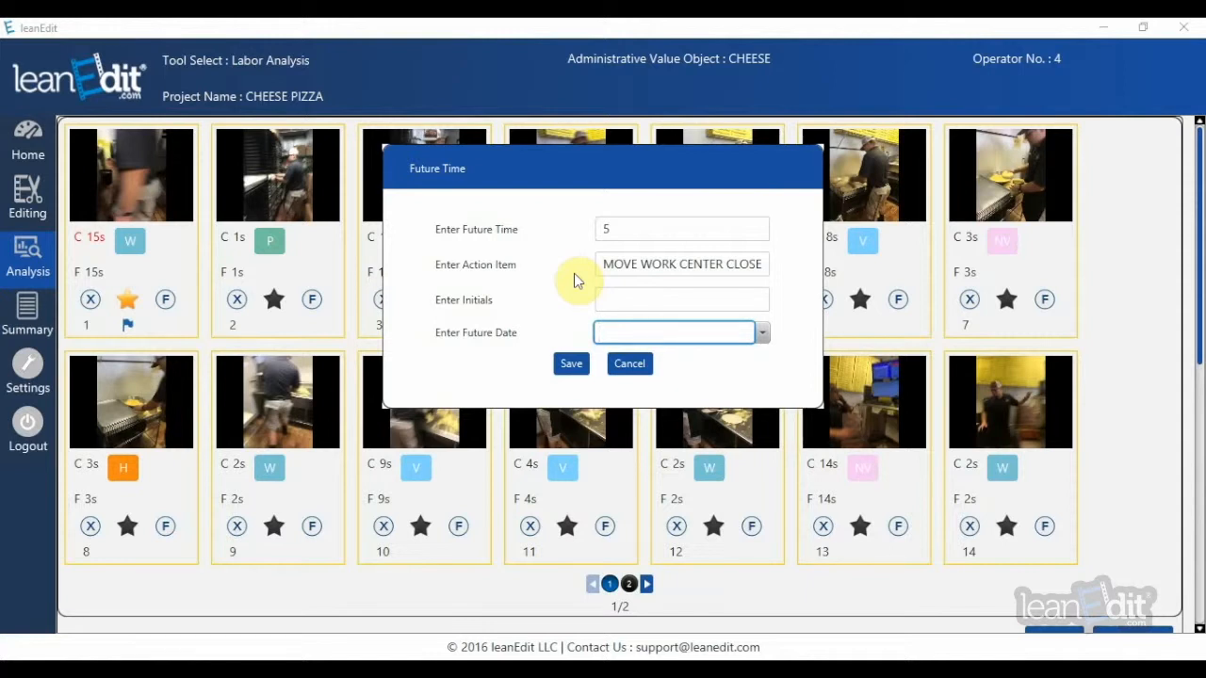
click(571, 366)
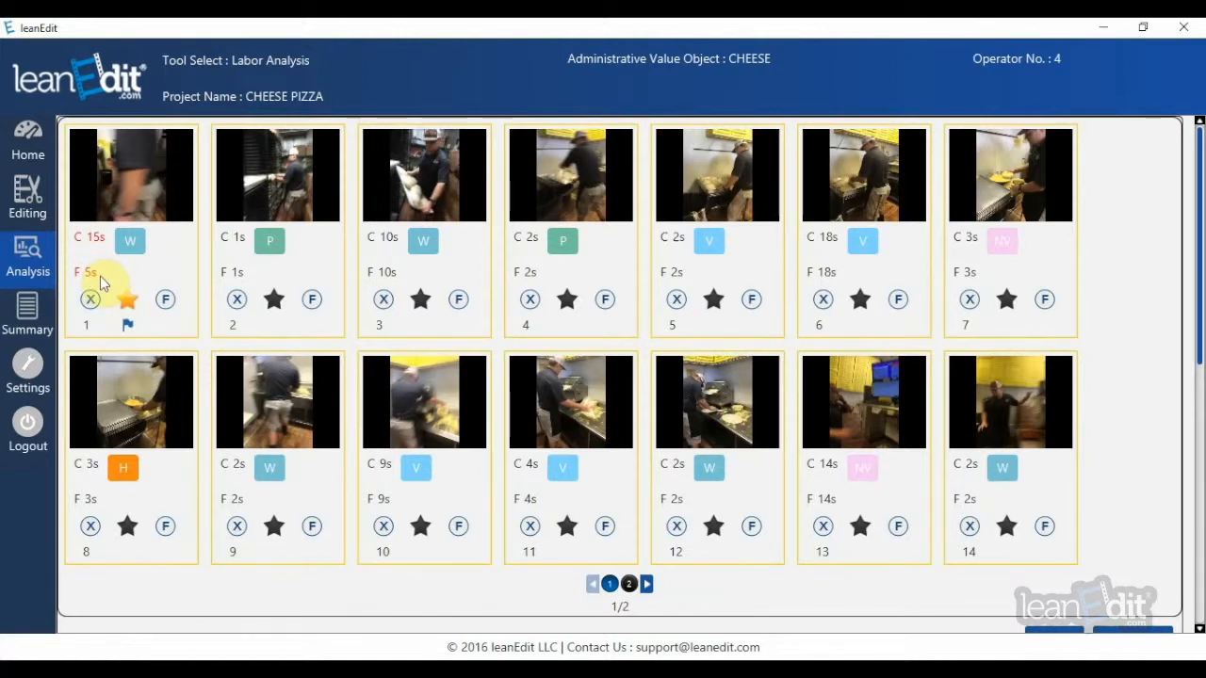
Step: Review how clip 1's new future time affects the total times and work category charts
scroll(233, 352, down, 3)
scroll(233, 351, down, 8)
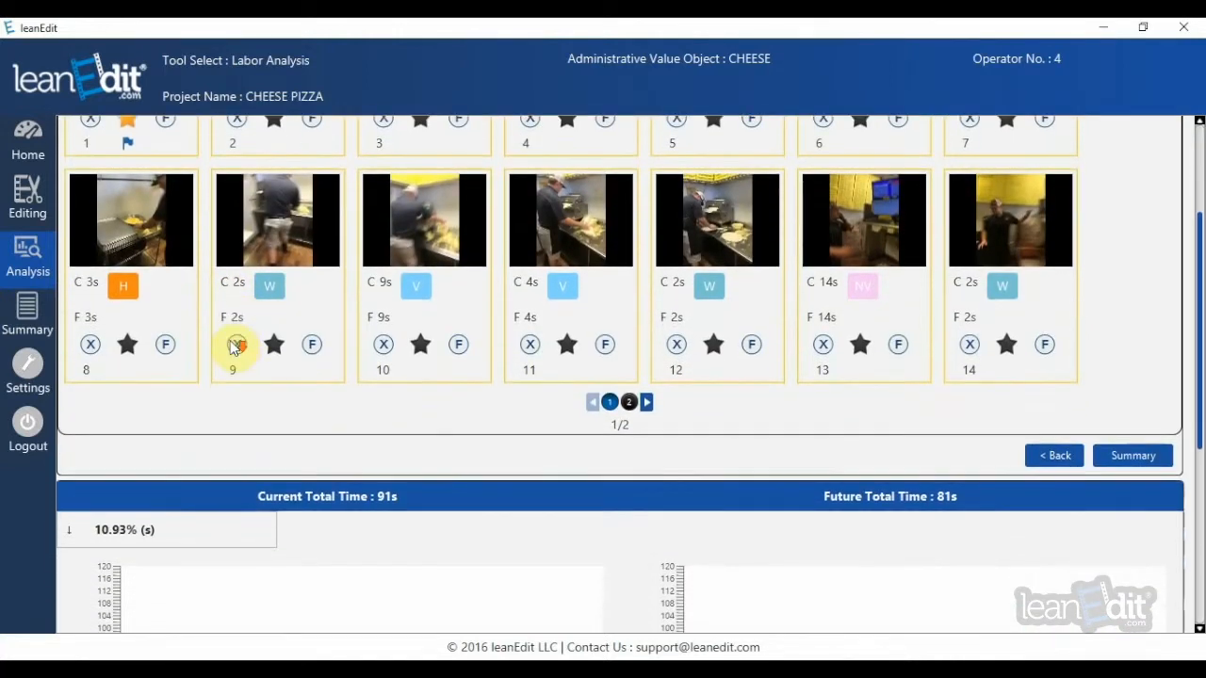
scroll(234, 349, down, 1)
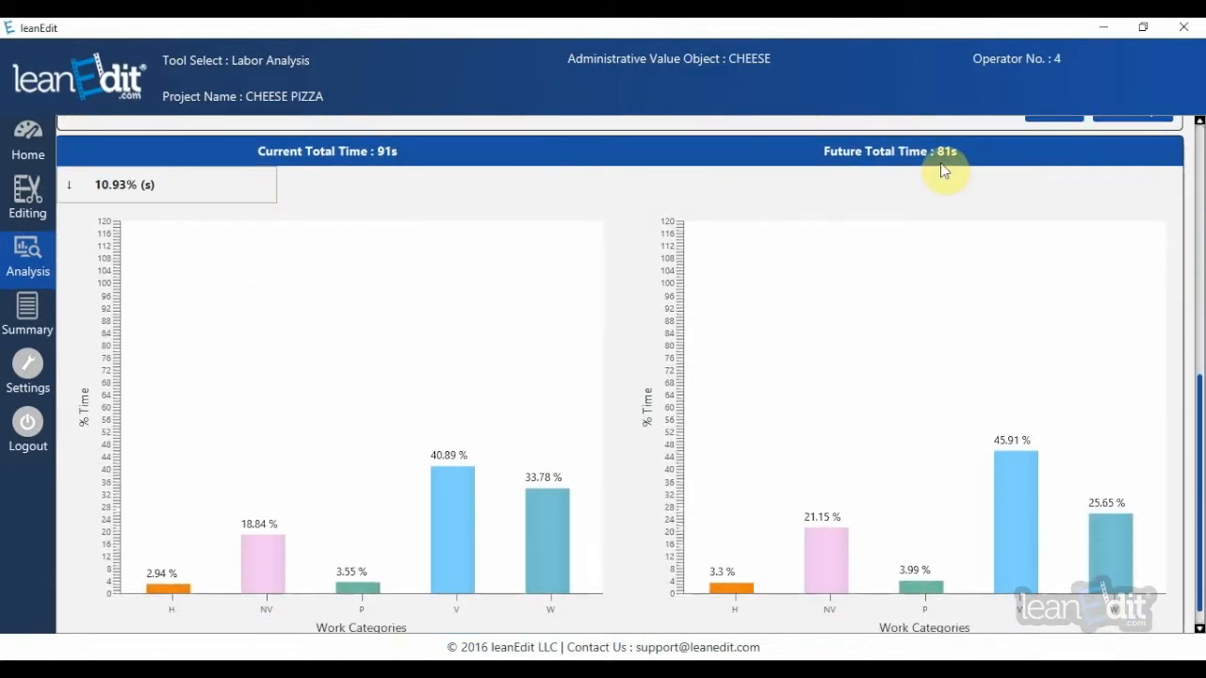
scroll(827, 325, up, 5)
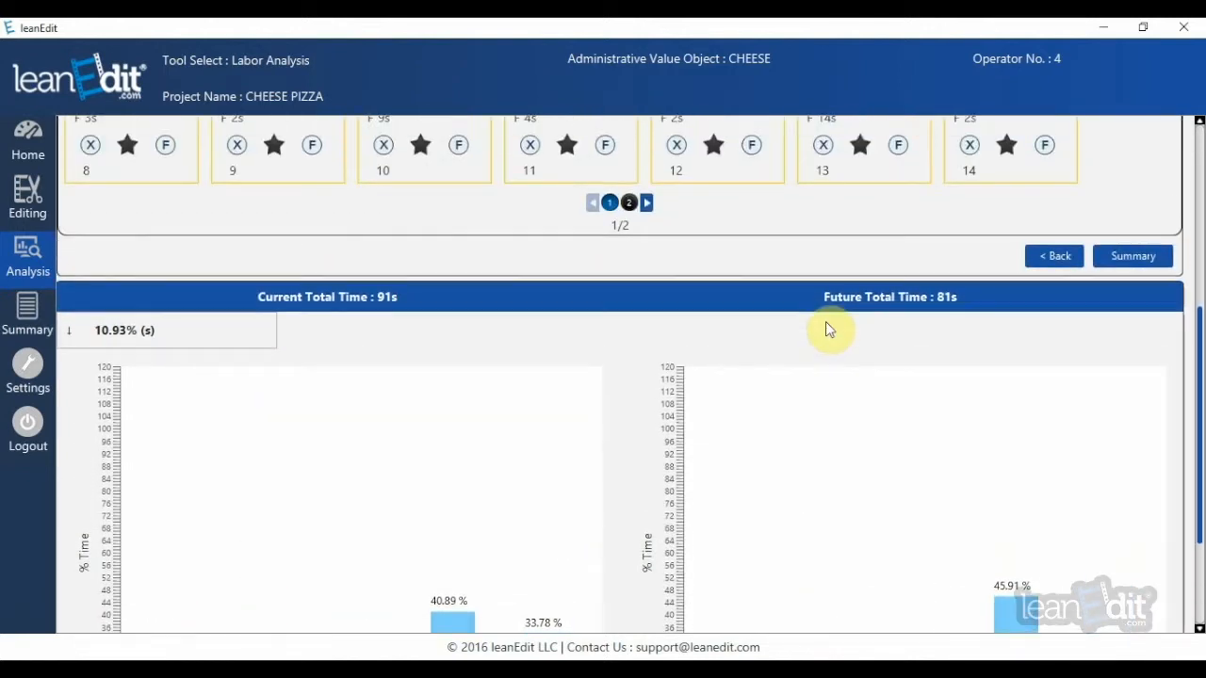
scroll(829, 328, up, 7)
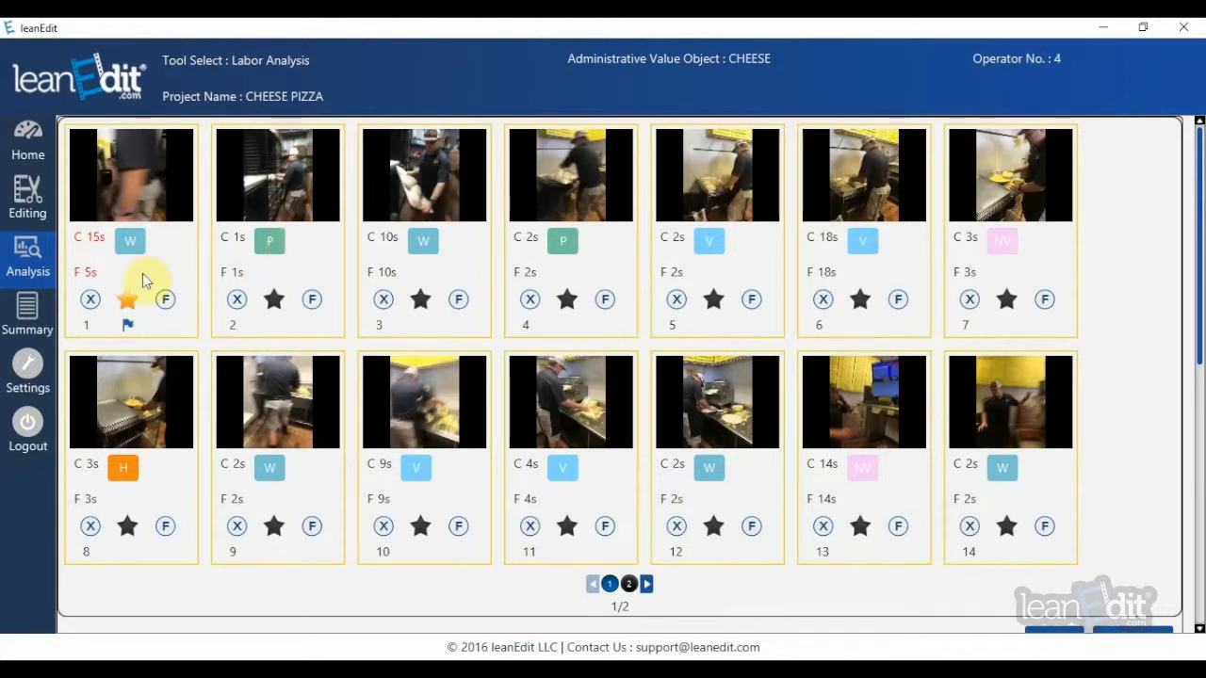
Step: Set clip 3's future time to 5 seconds with the action item "MOVE WORK CENTER CLOSER TO COLD BOX" and save
click(459, 300)
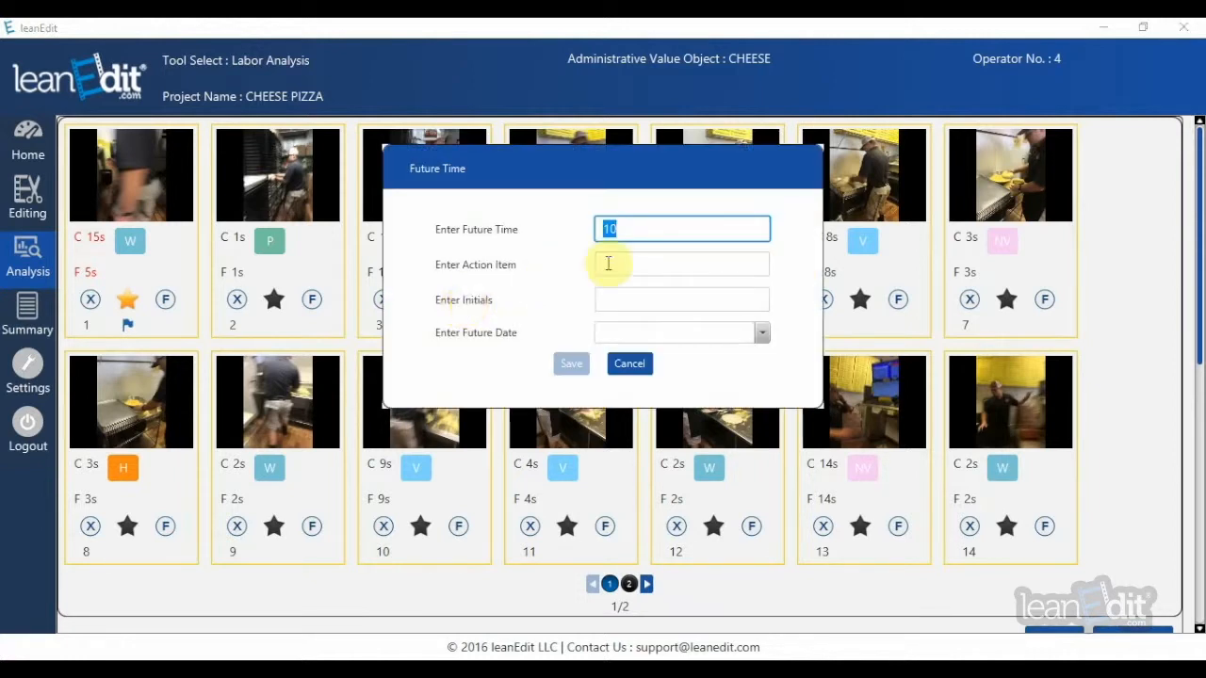
text(5)
click(610, 258)
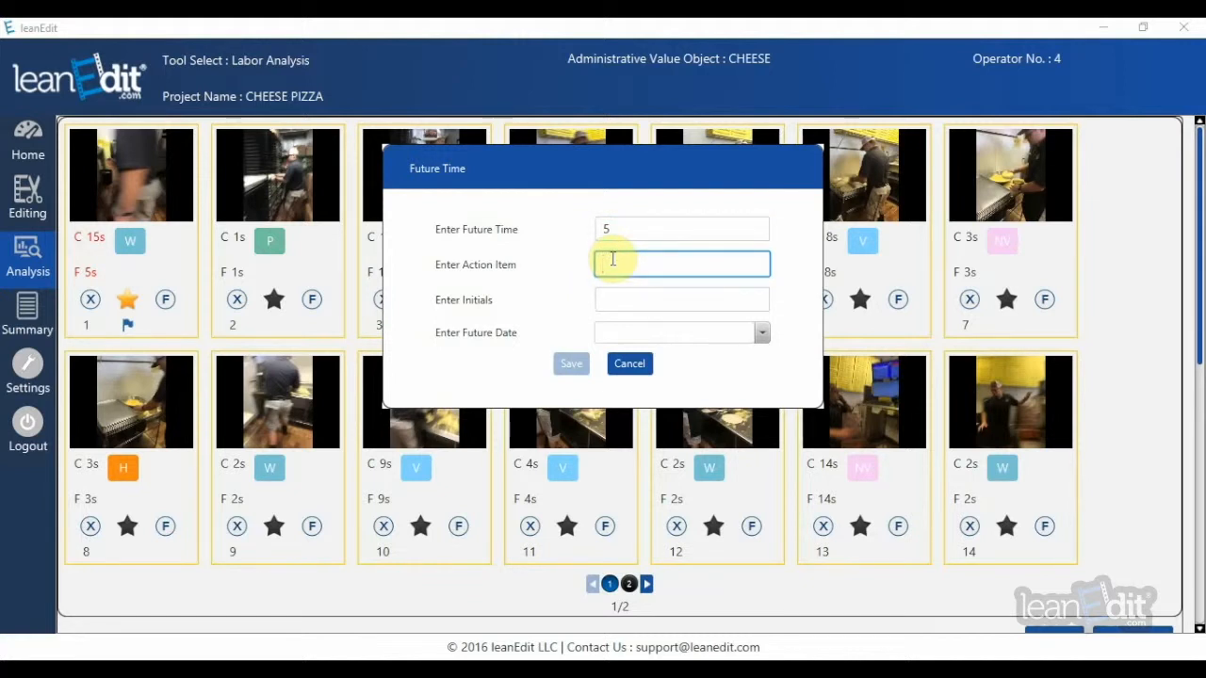
text(MO)
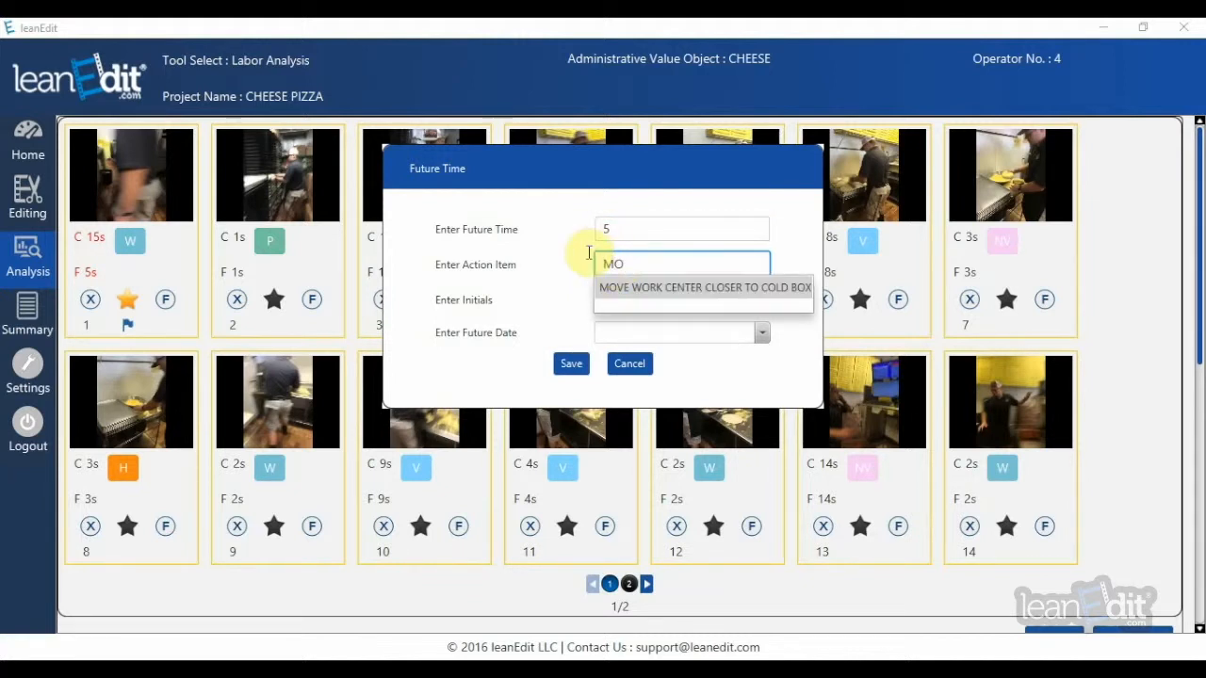
click(618, 288)
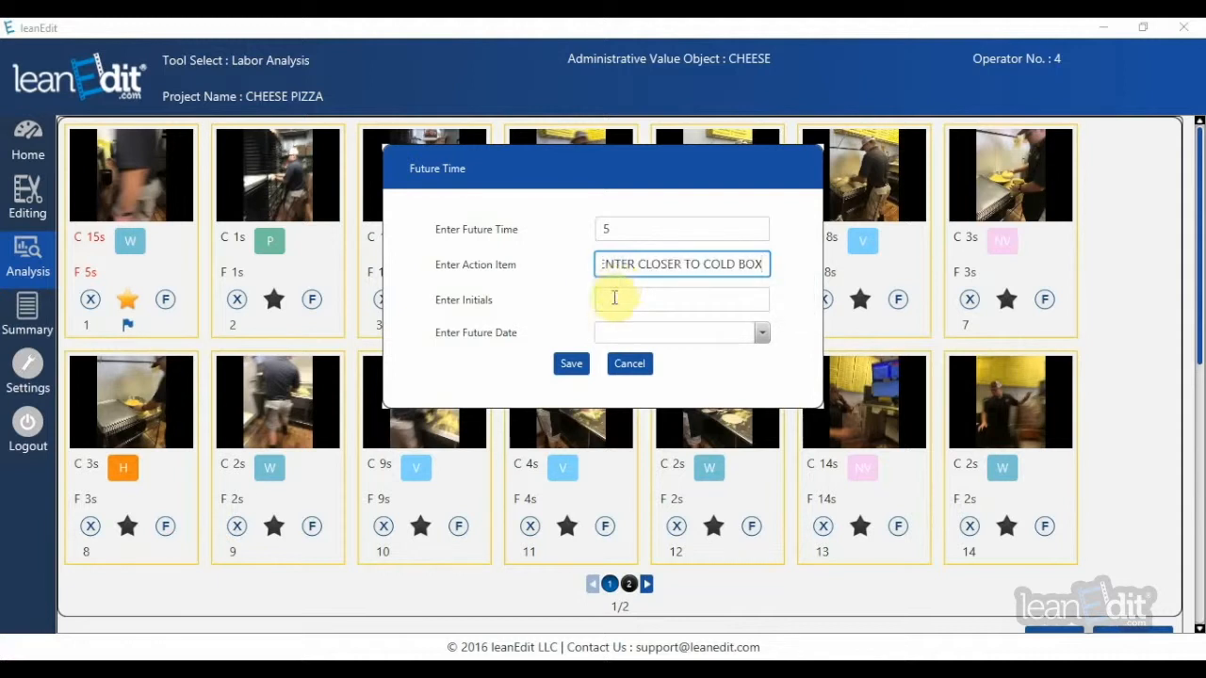
click(569, 367)
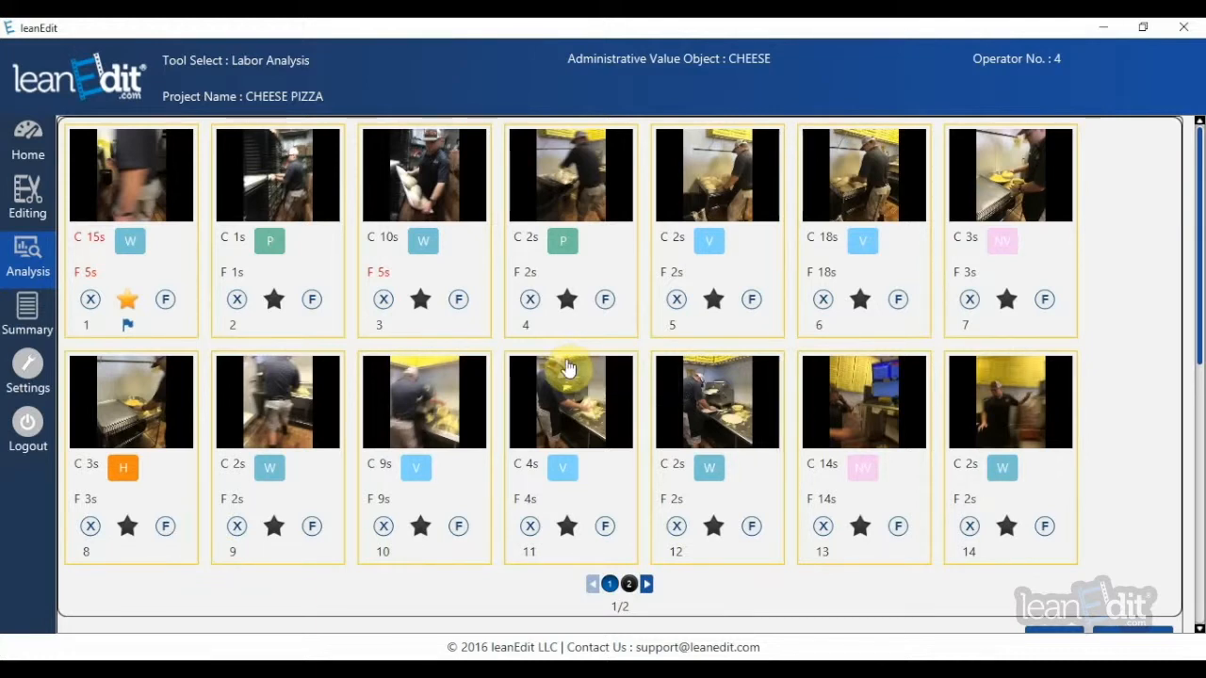
Step: Eliminate clip 12 with the action item "CHANGE RESPONSIBILITY FOR TAKING ORDER" and save without initials or a future date
click(858, 399)
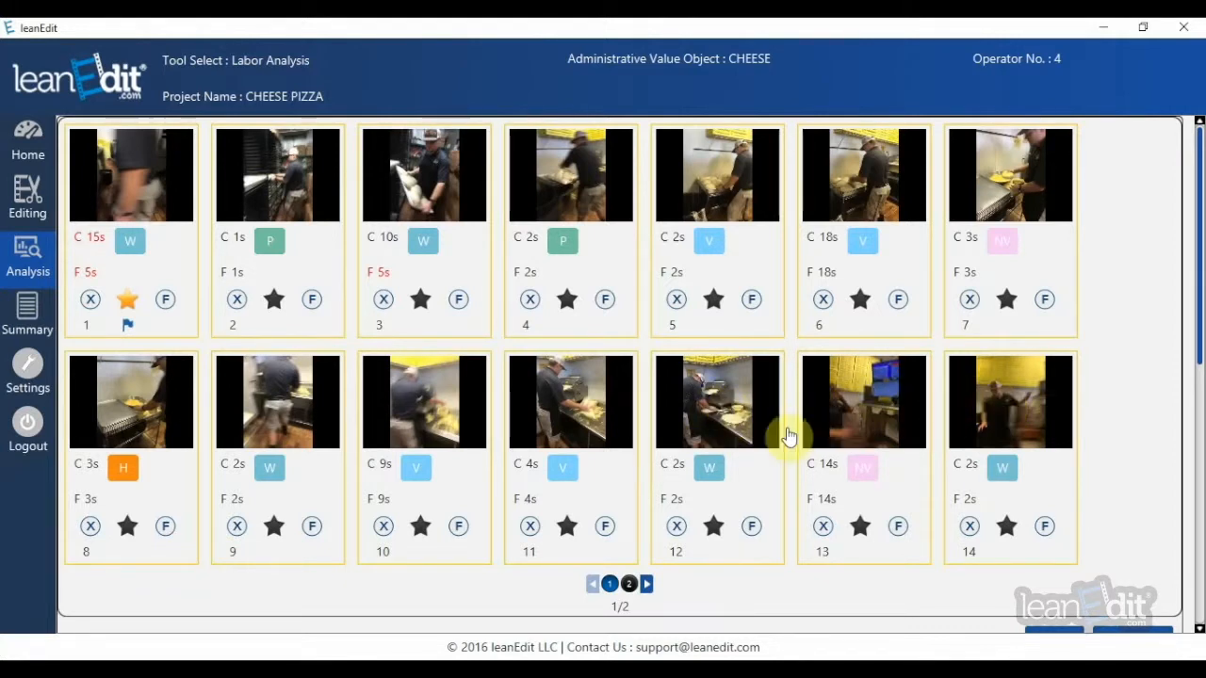
click(677, 528)
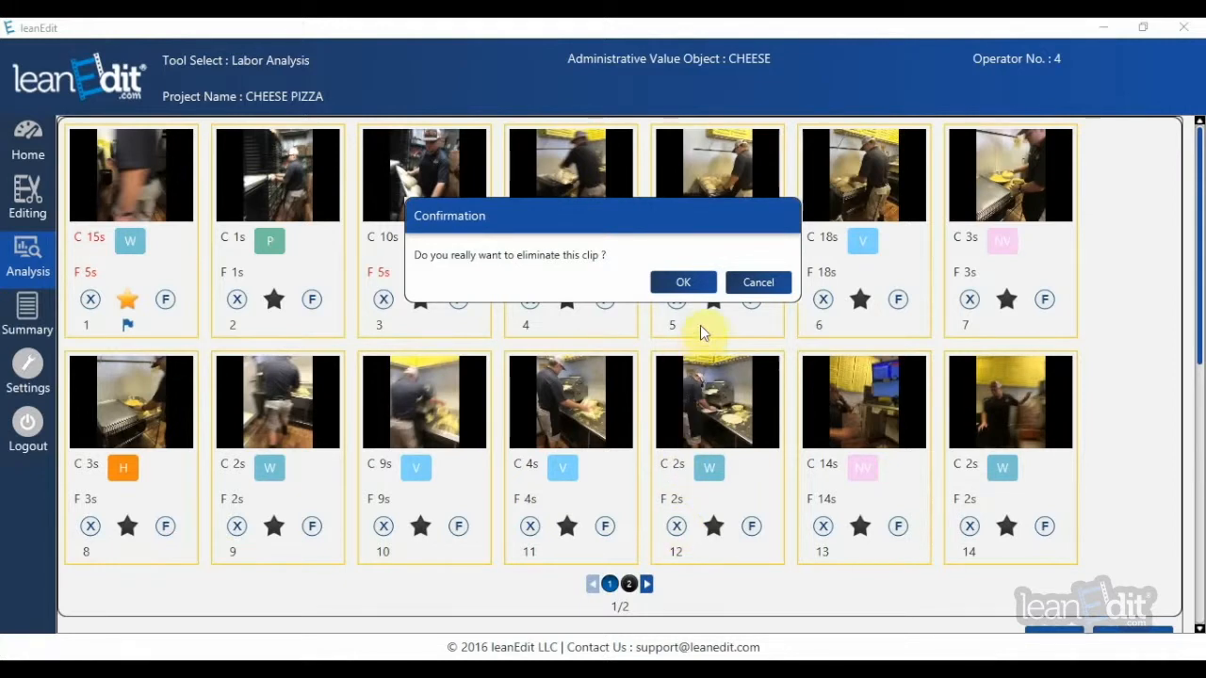
click(682, 285)
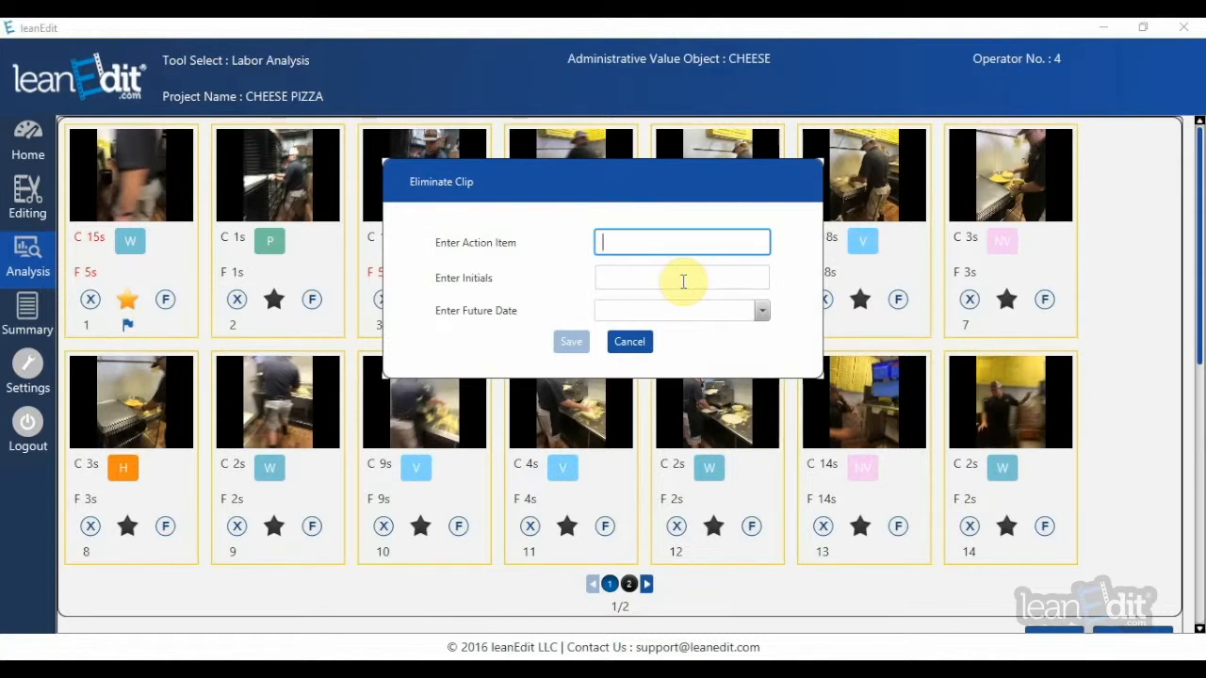
text(HA)
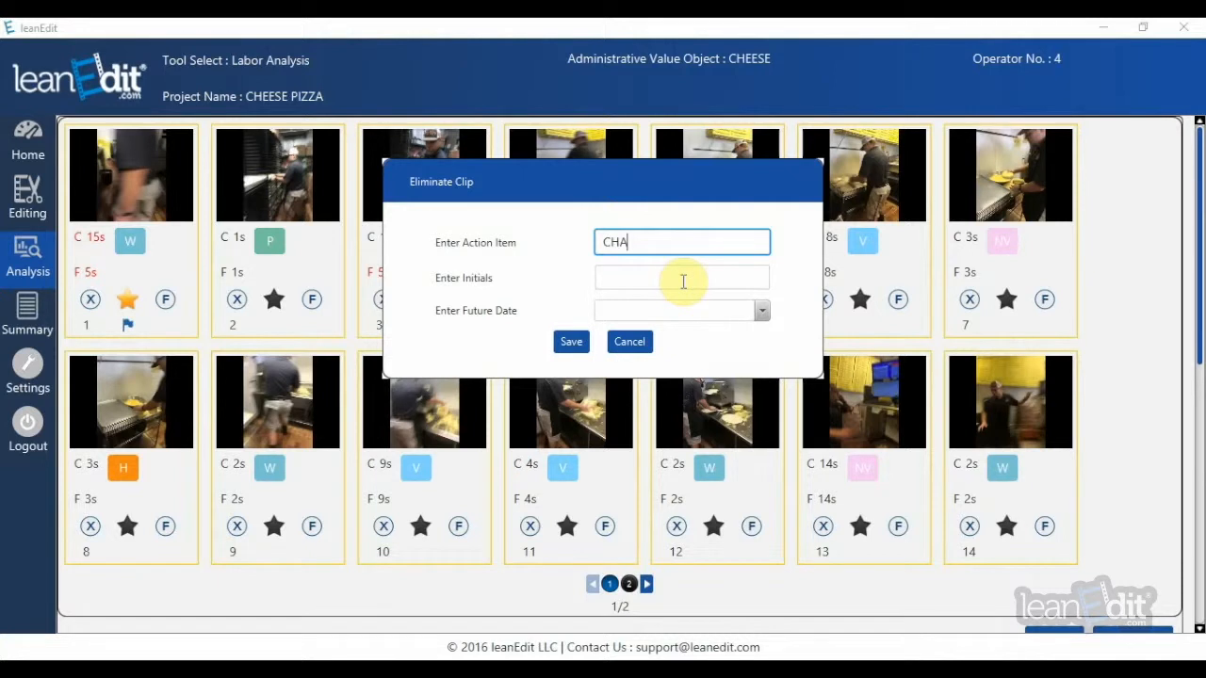
text(NGE RESPONSIBI)
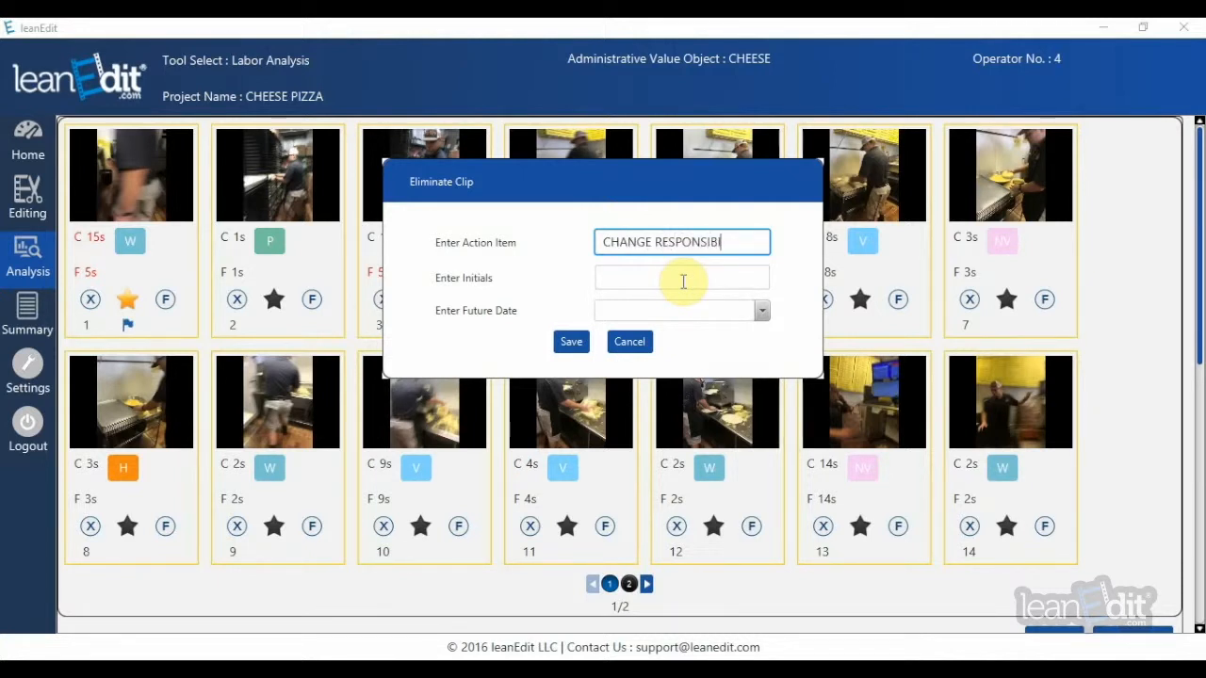
text(LITY FOR T)
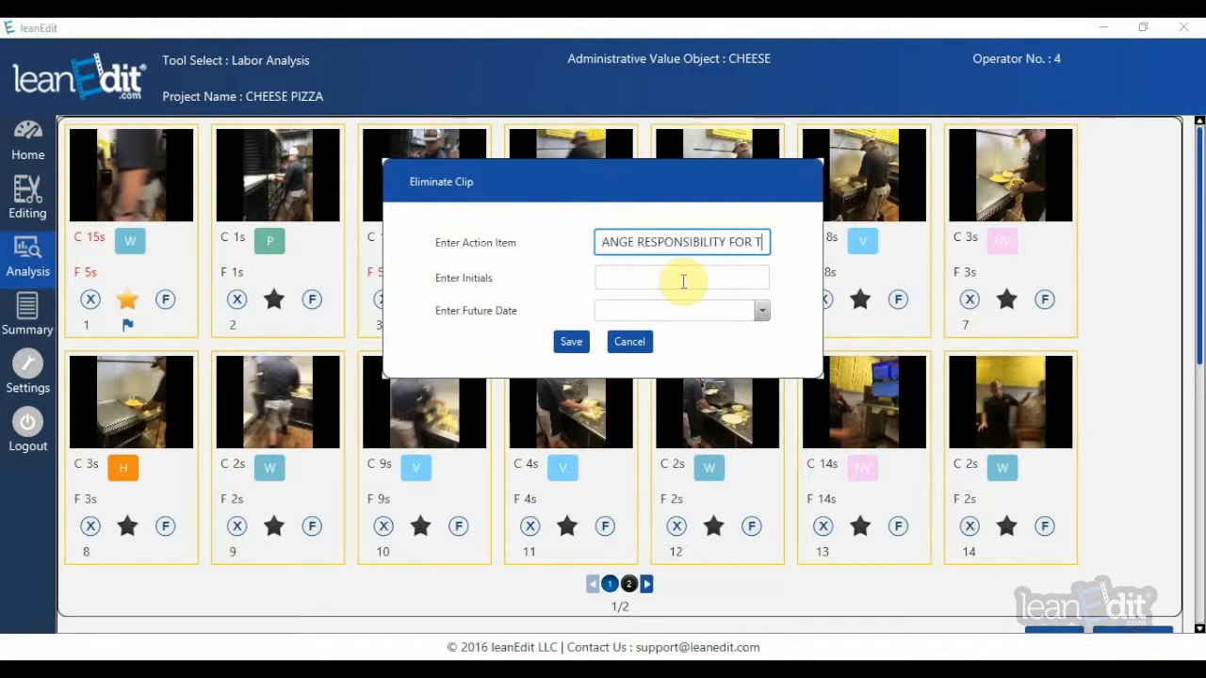
text(AKING ORDER)
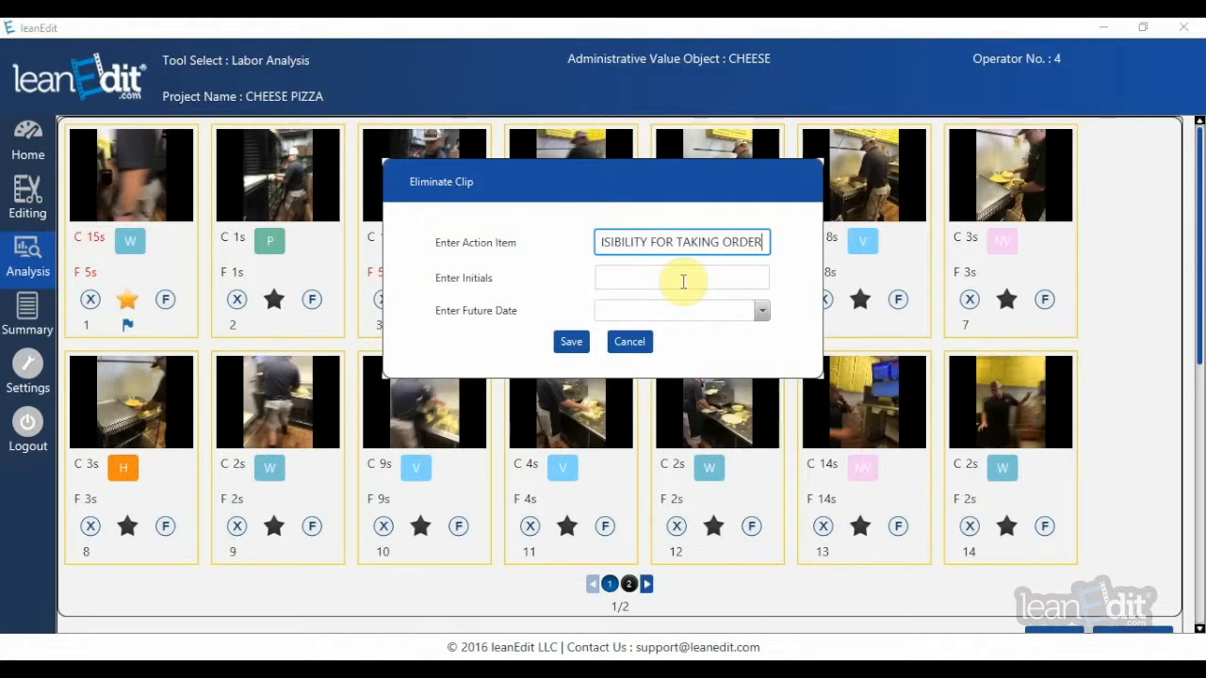
click(572, 344)
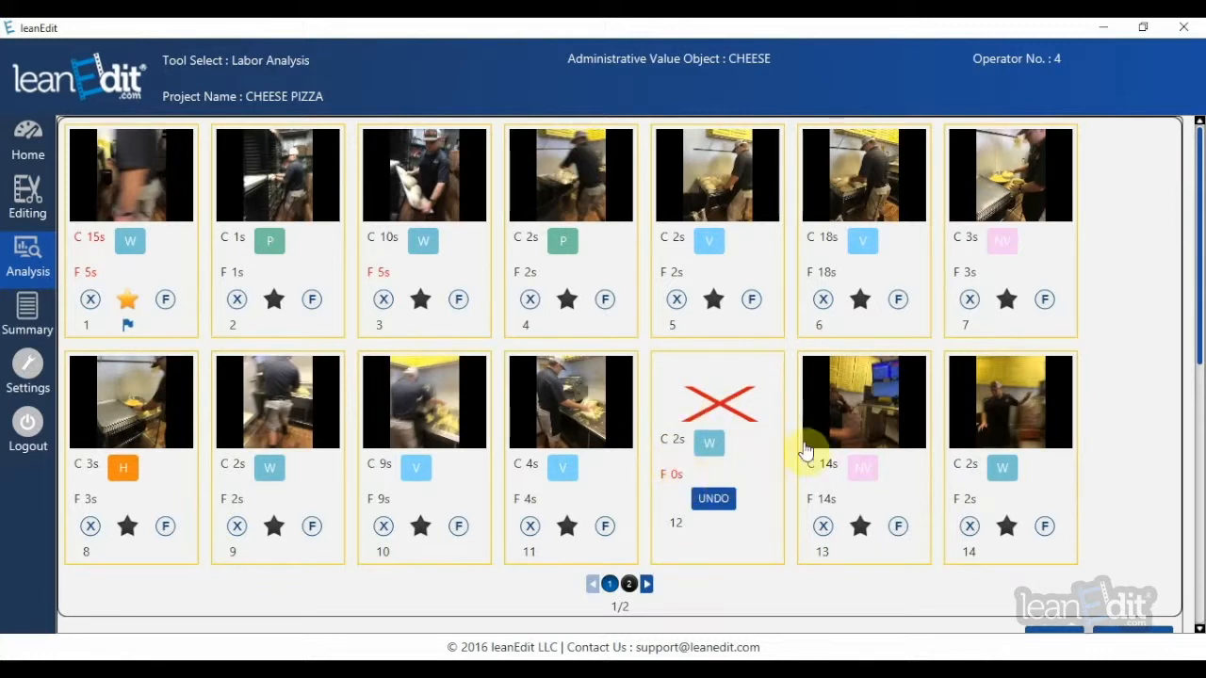
Step: Eliminate clip 13, reusing the suggested action item "CHANGE RESPONSIBILITY FOR TAKING ORDER", and save
click(826, 529)
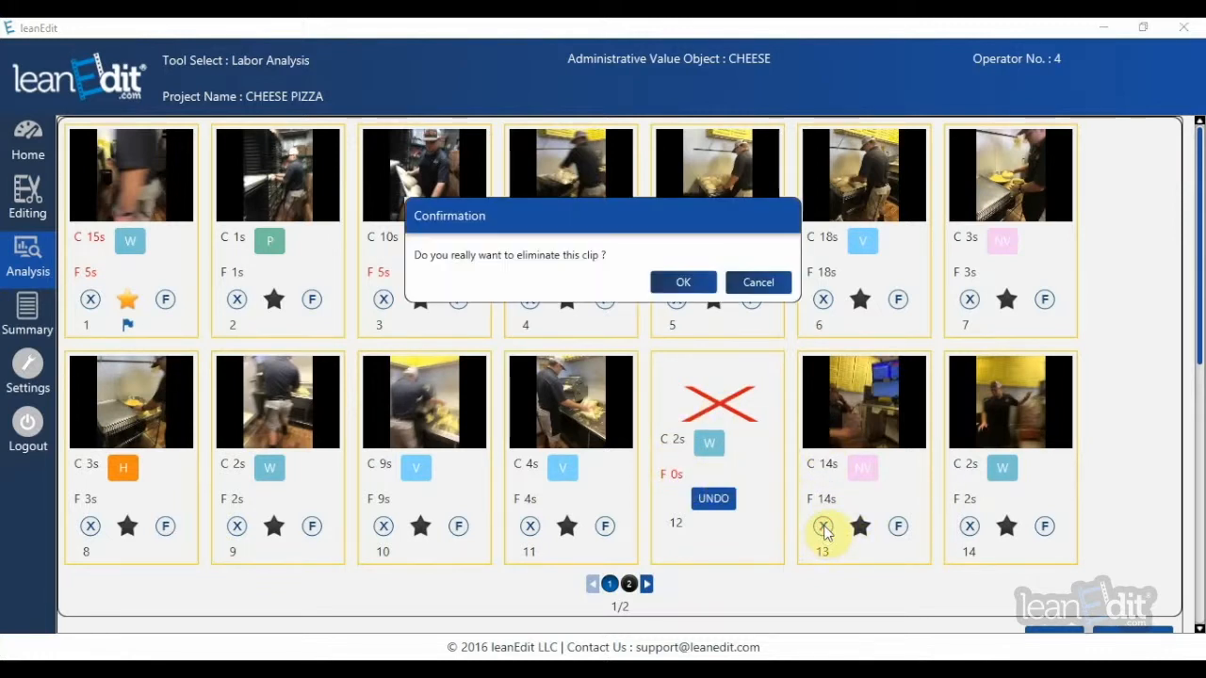
click(669, 282)
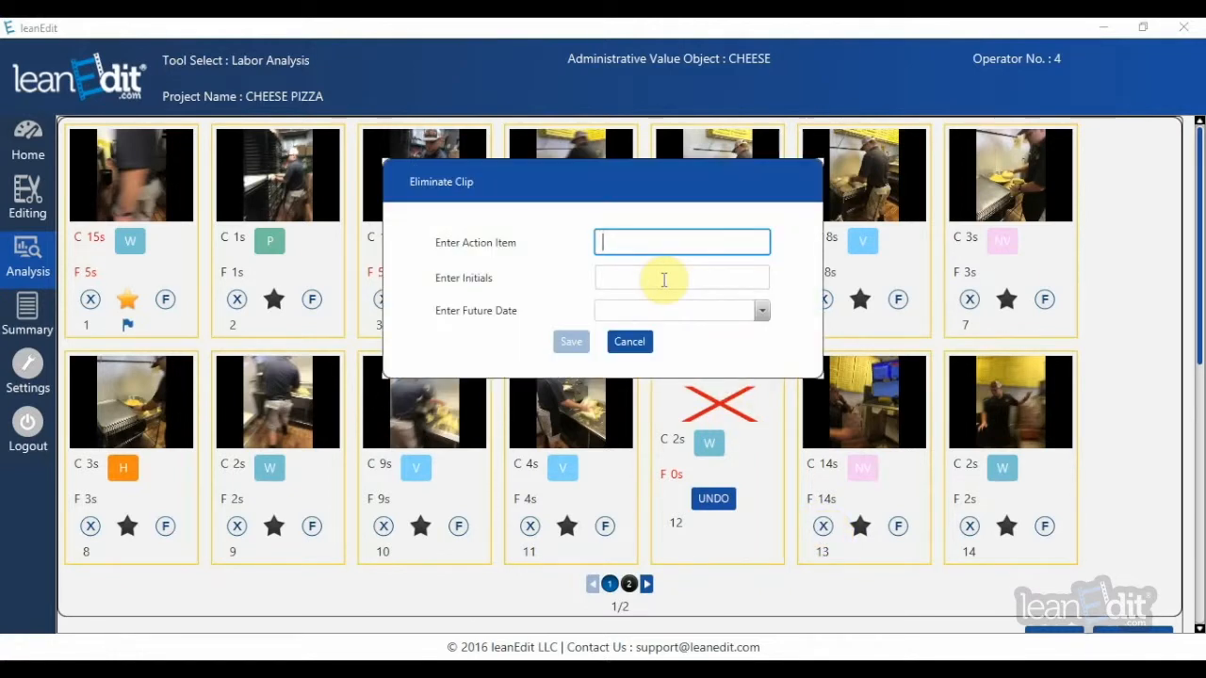
text(C)
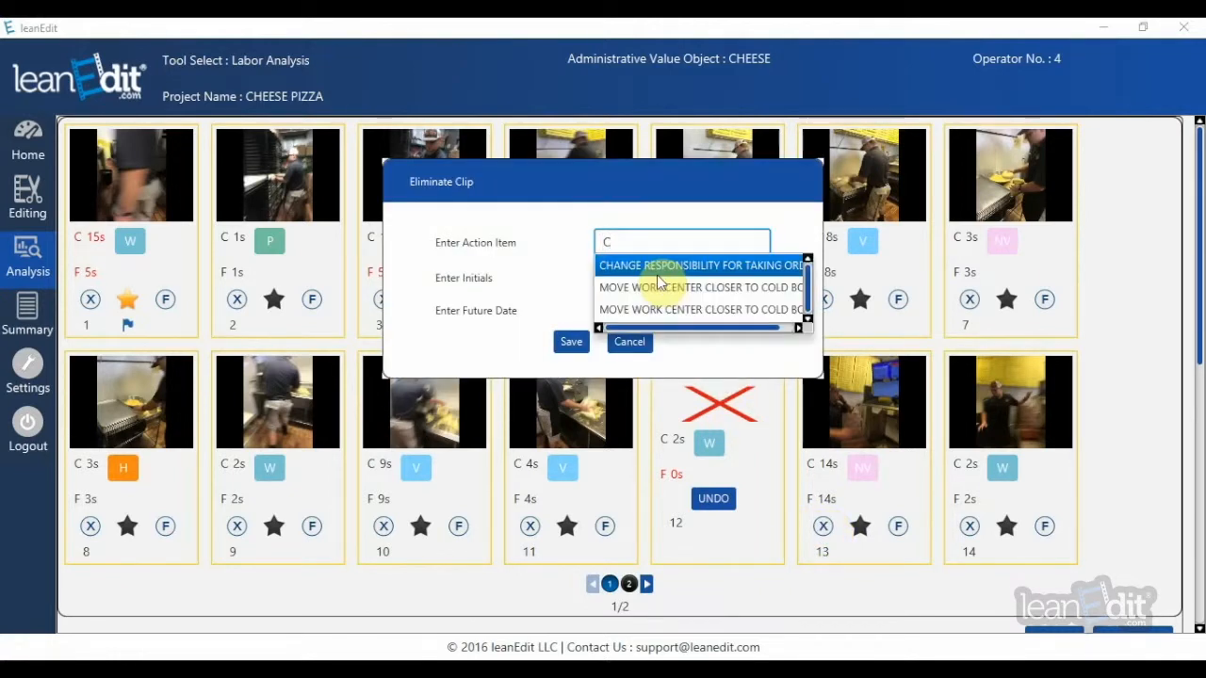
click(650, 265)
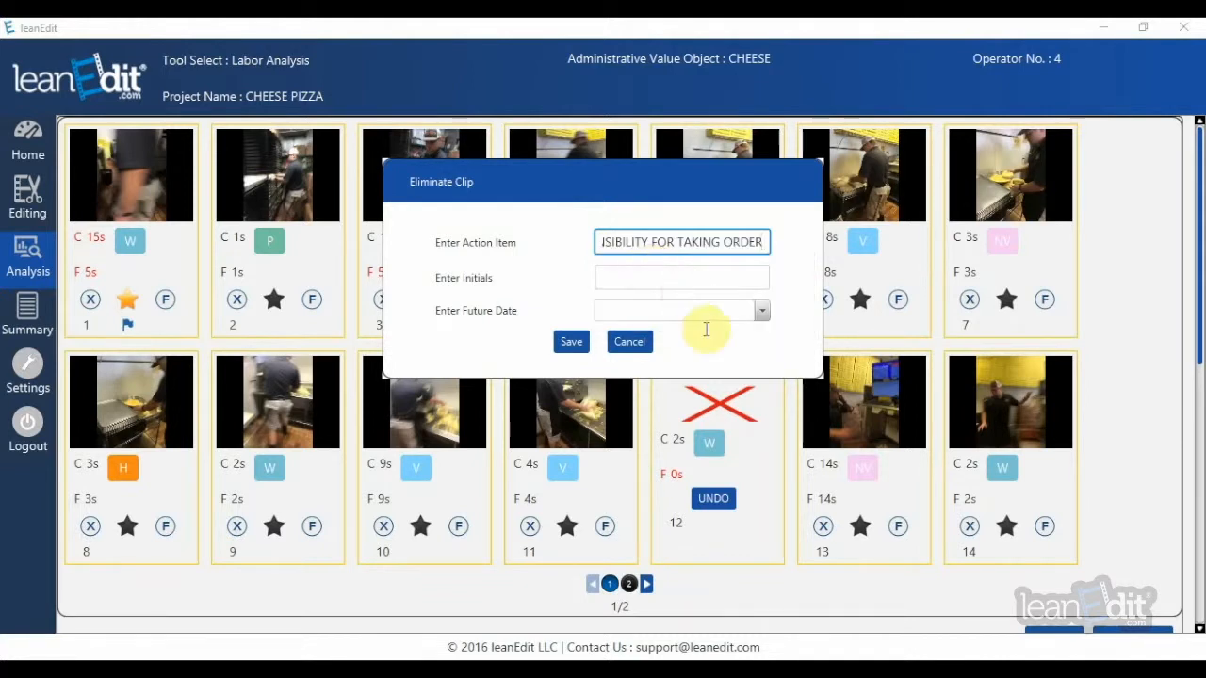
click(568, 348)
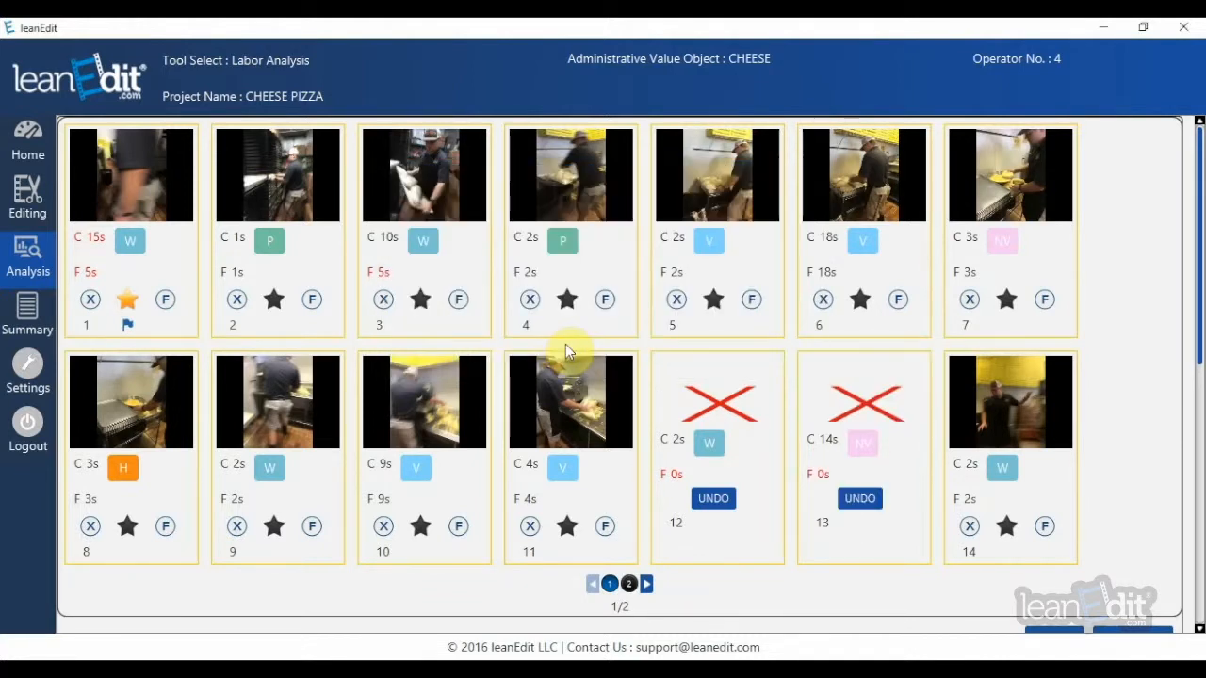
Step: Eliminate clip 14 with the same suggested "CHANGE RESPONSIBILITY FOR TAKING ORDER" action item and save
click(969, 529)
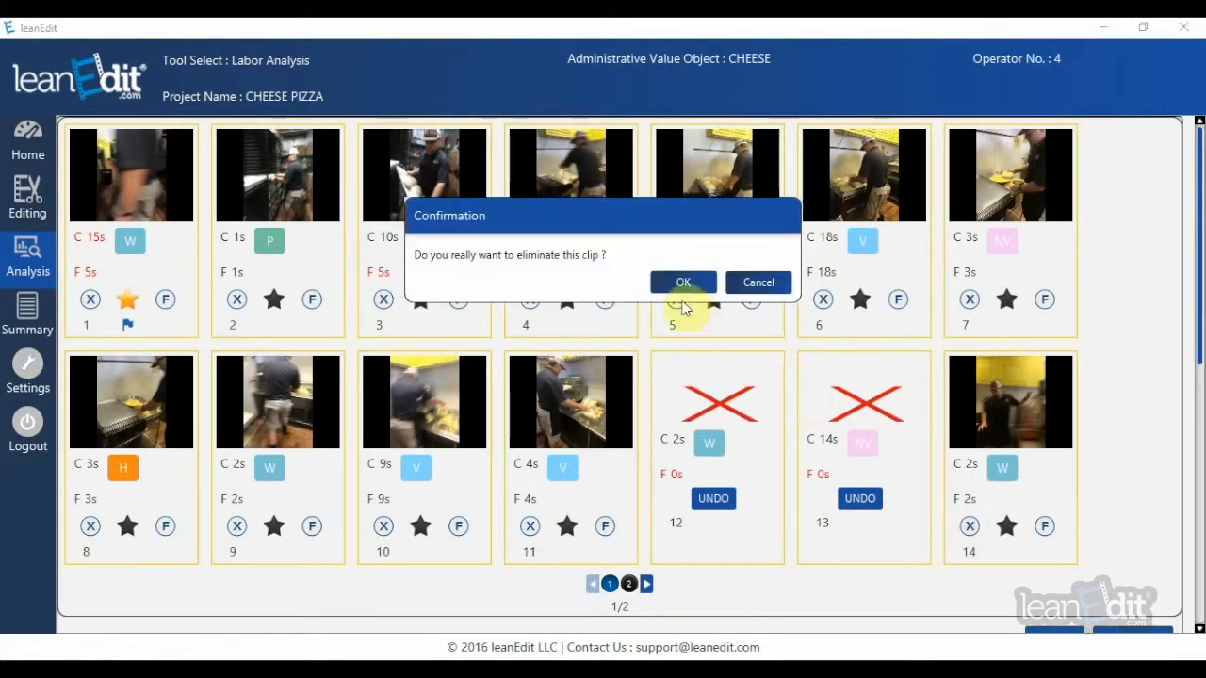
click(679, 286)
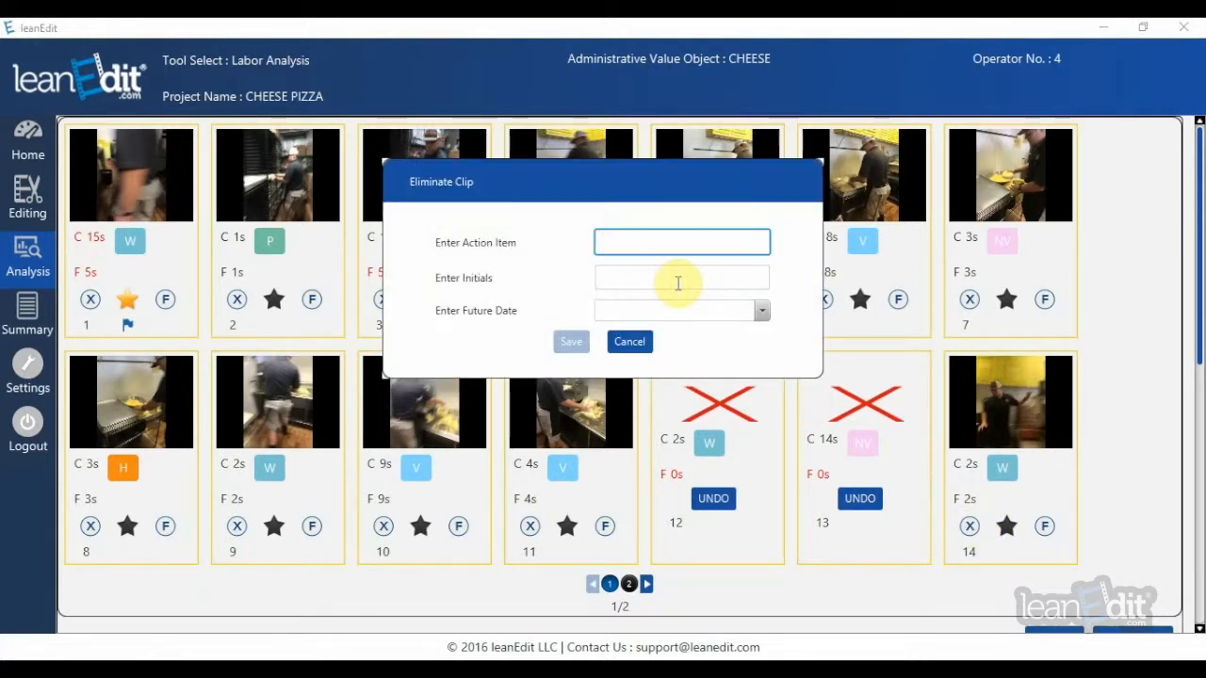
text(C)
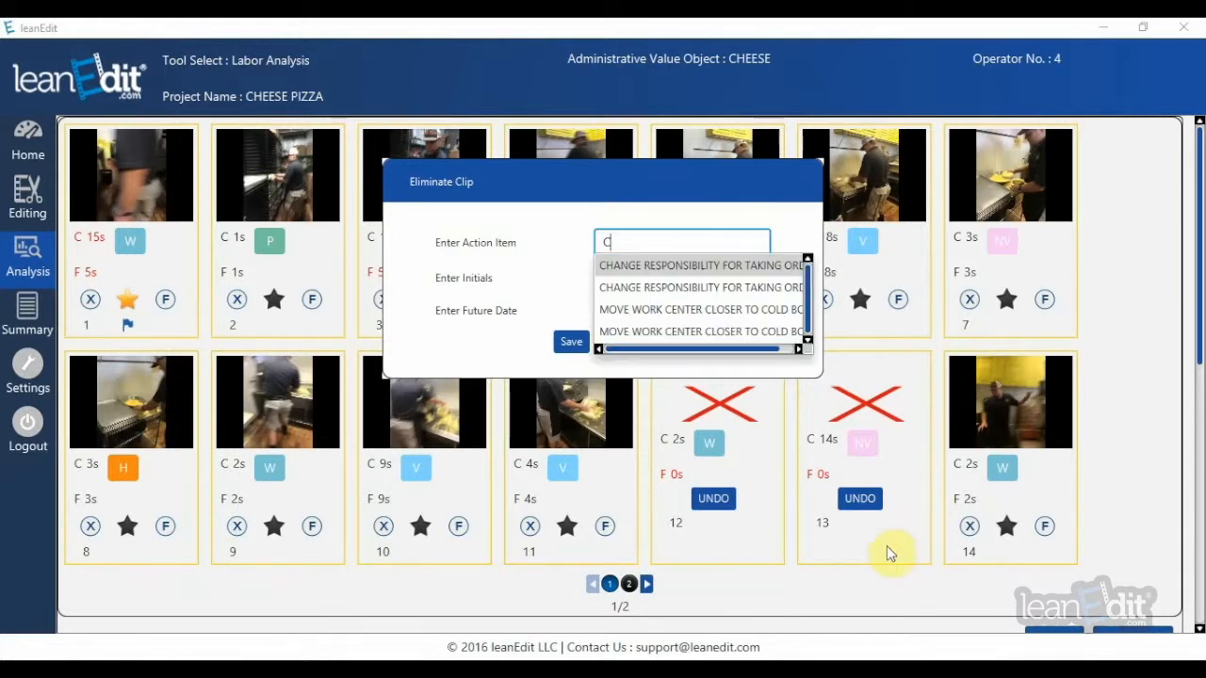
click(675, 266)
click(571, 342)
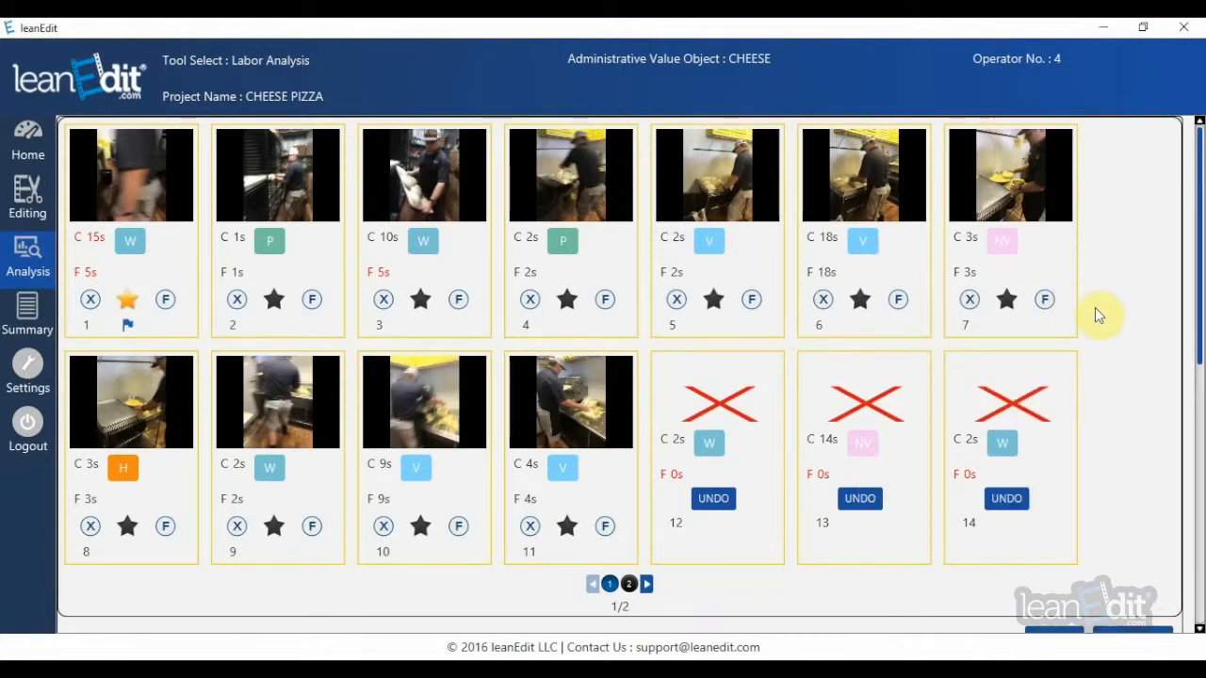
Step: Compare the current and future total times and work category charts, and check the undo options on eliminated clips 12 to 14
scroll(1096, 316, down, 6)
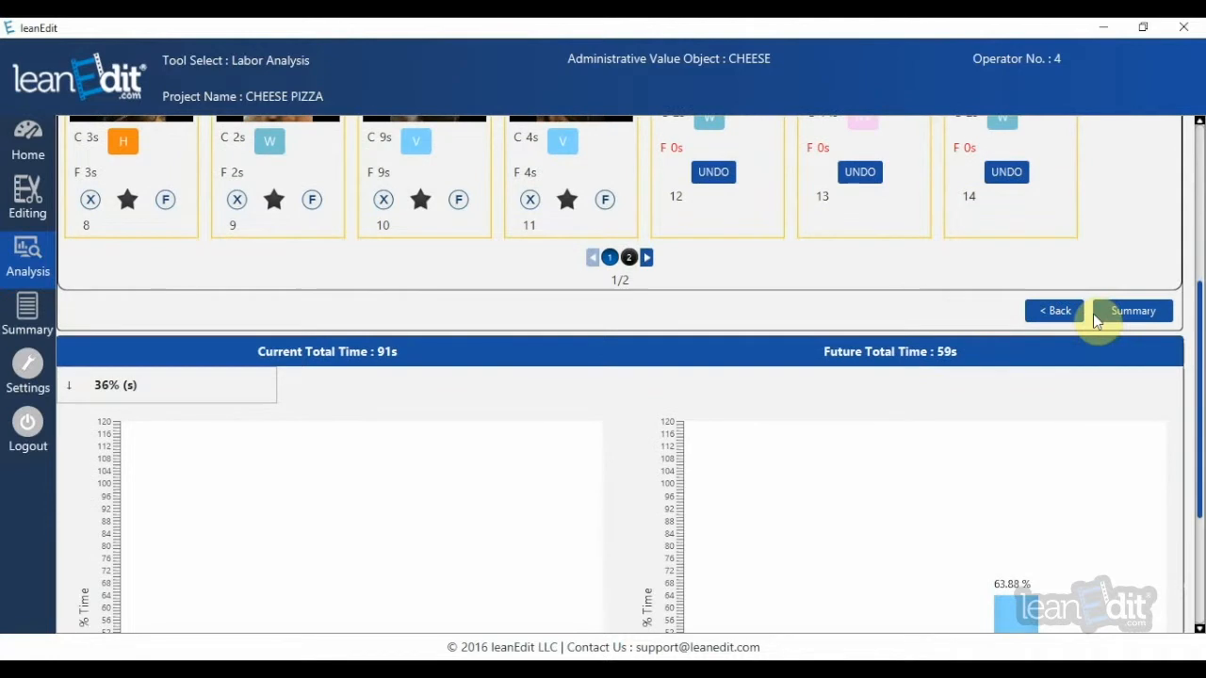
scroll(1096, 321, down, 4)
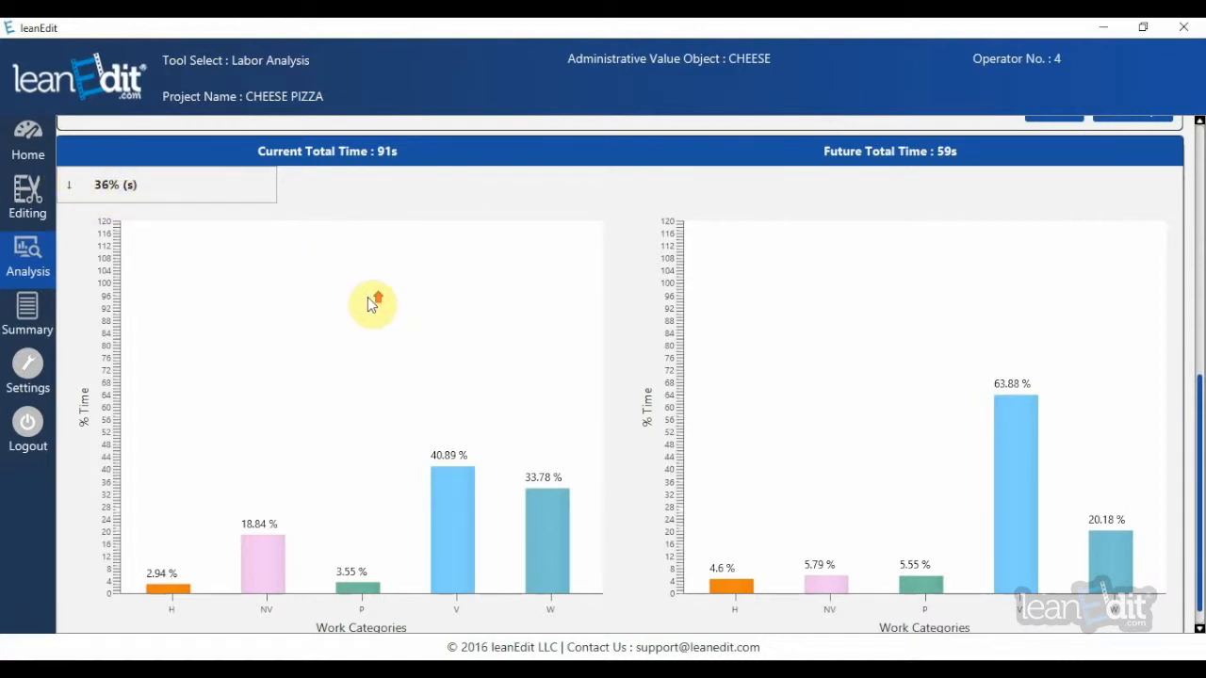
scroll(373, 299, up, 10)
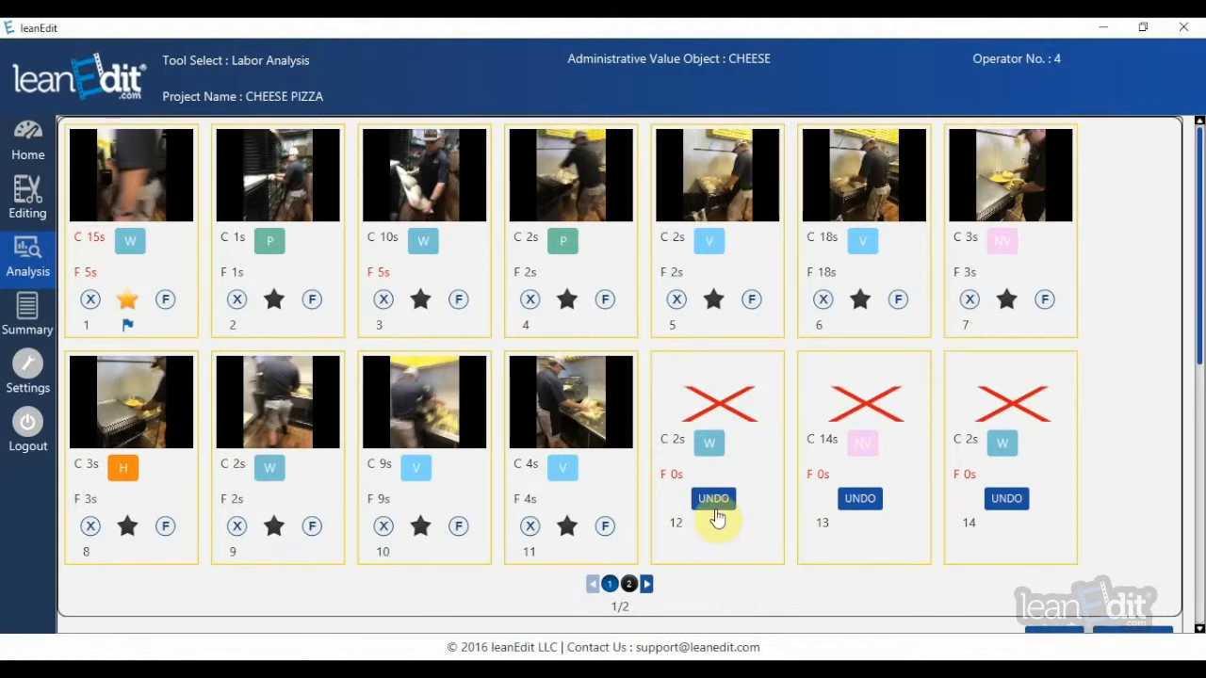
scroll(716, 514, down, 2)
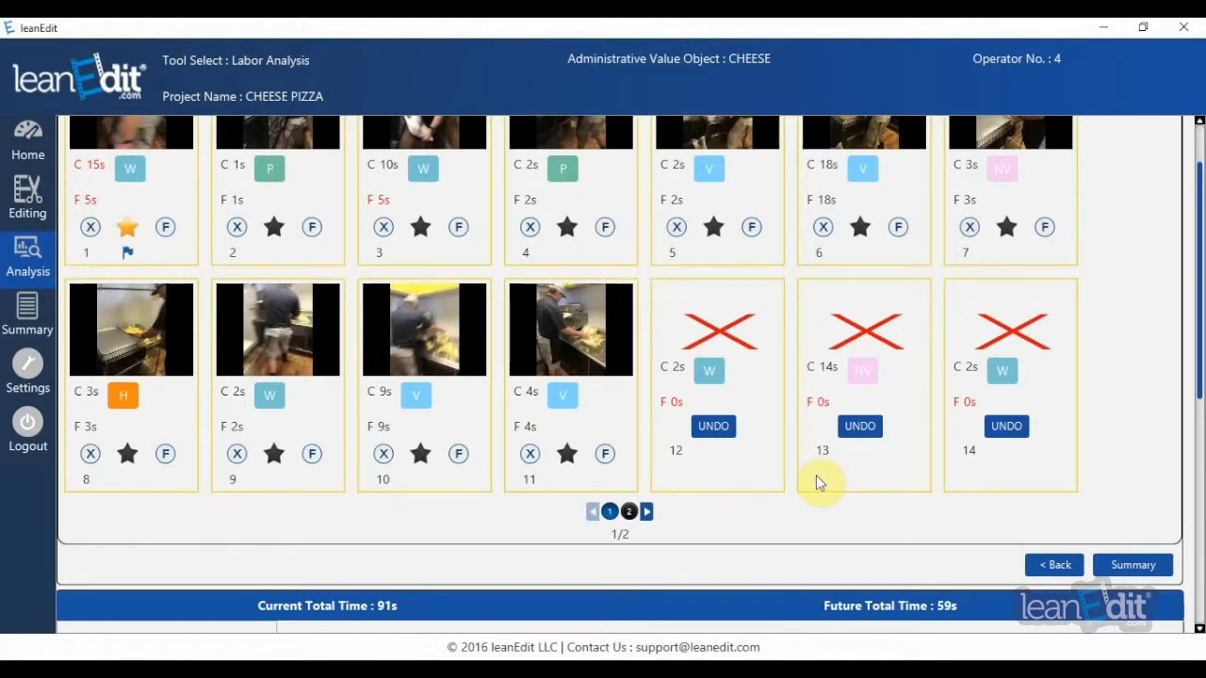
scroll(784, 468, down, 2)
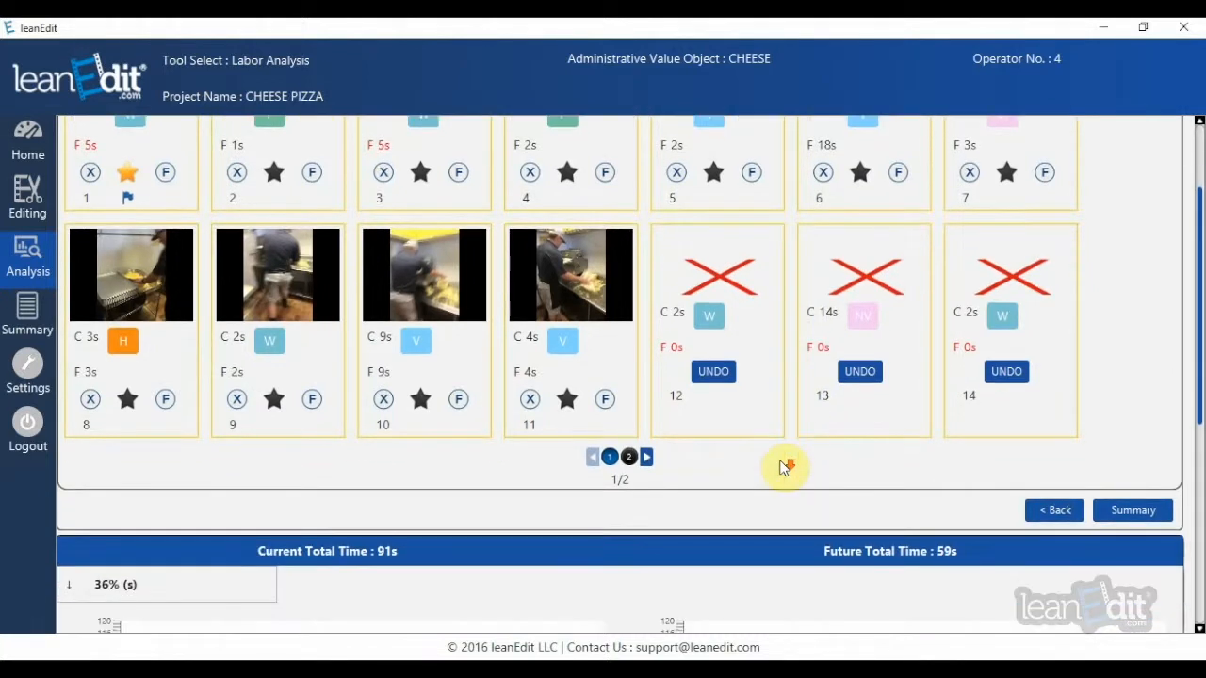
scroll(784, 468, down, 4)
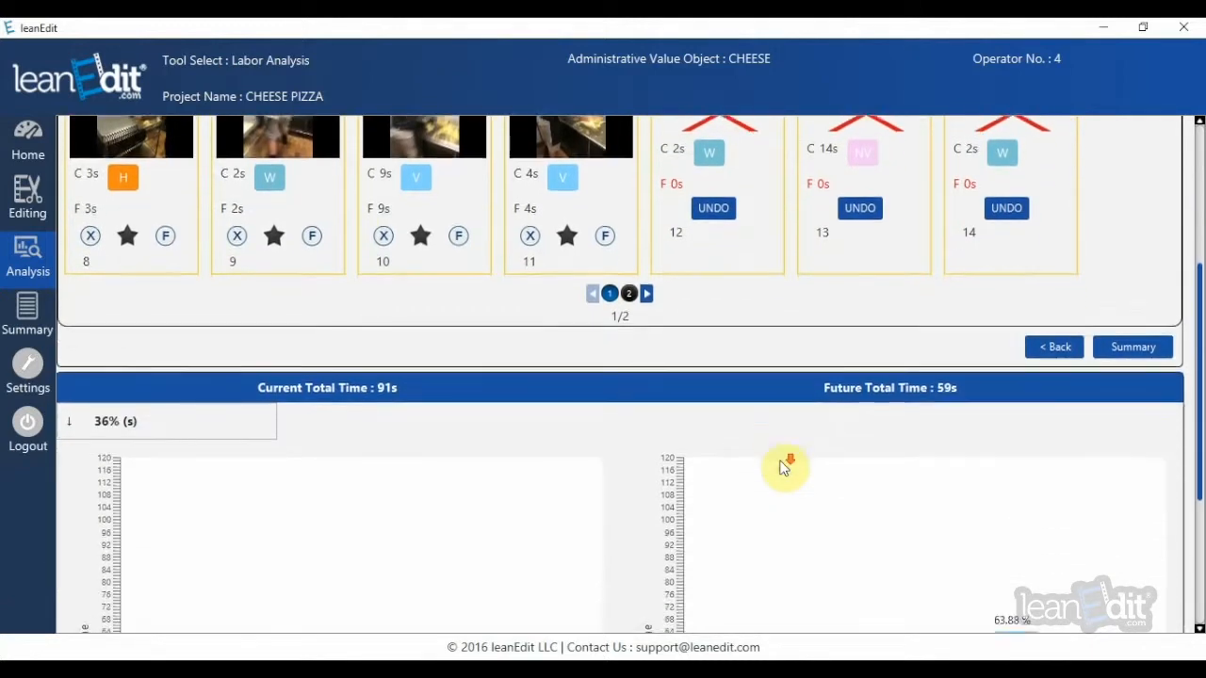
scroll(784, 467, down, 3)
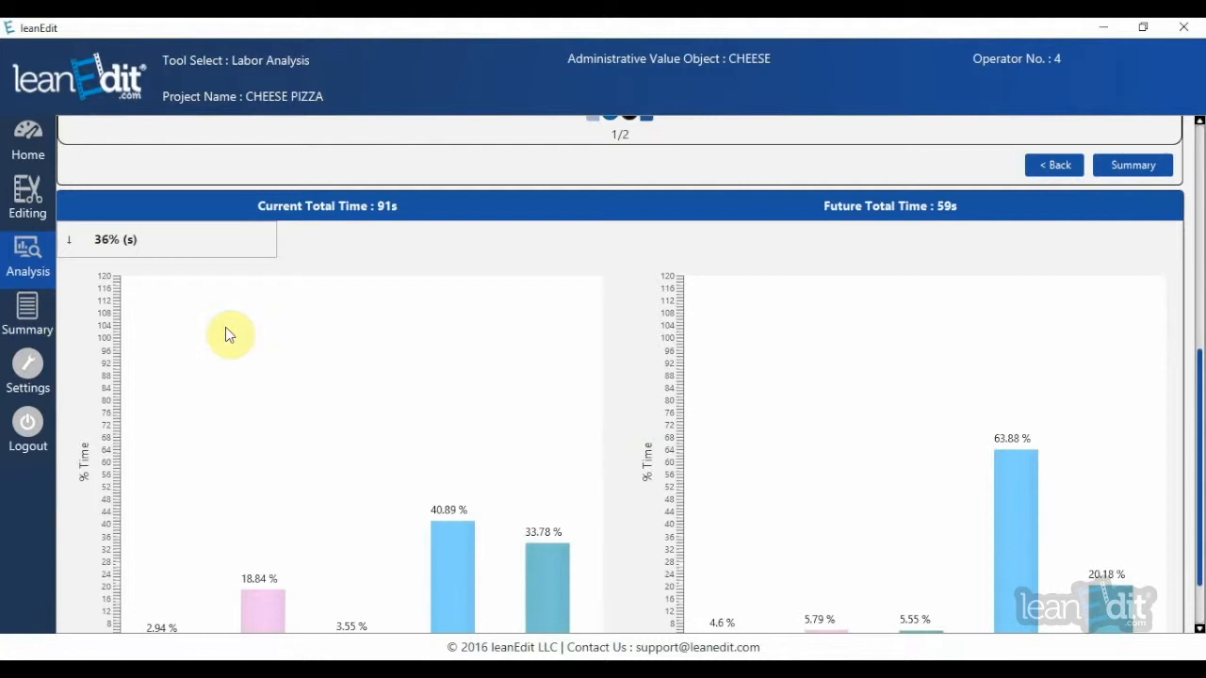
scroll(342, 368, down, 1)
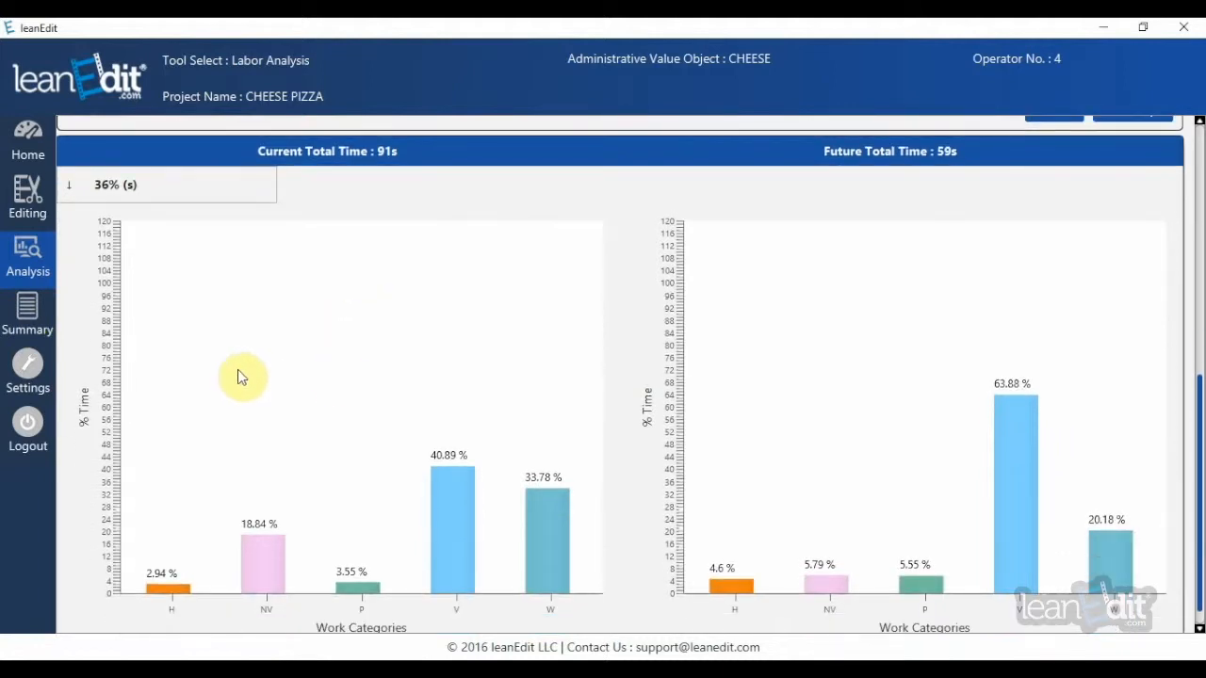